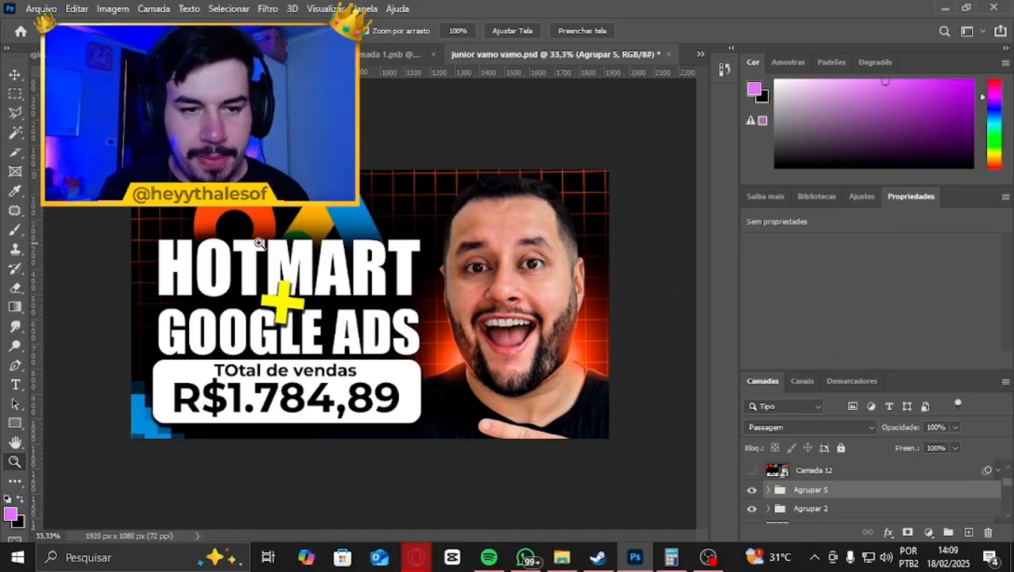
# Hide the Agrupar 2 and Agrupar 5 layer groups so the headline and sales box are off
pyautogui.scroll(3, 270, 288)
pyautogui.scroll(-2, 267, 284)
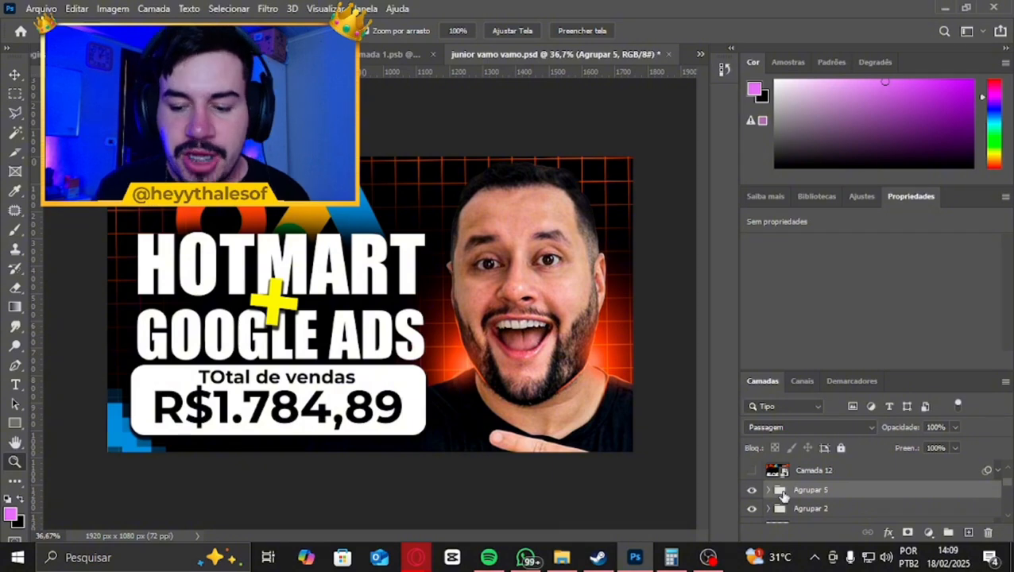
pyautogui.click(751, 491)
pyautogui.click(752, 491)
pyautogui.click(753, 510)
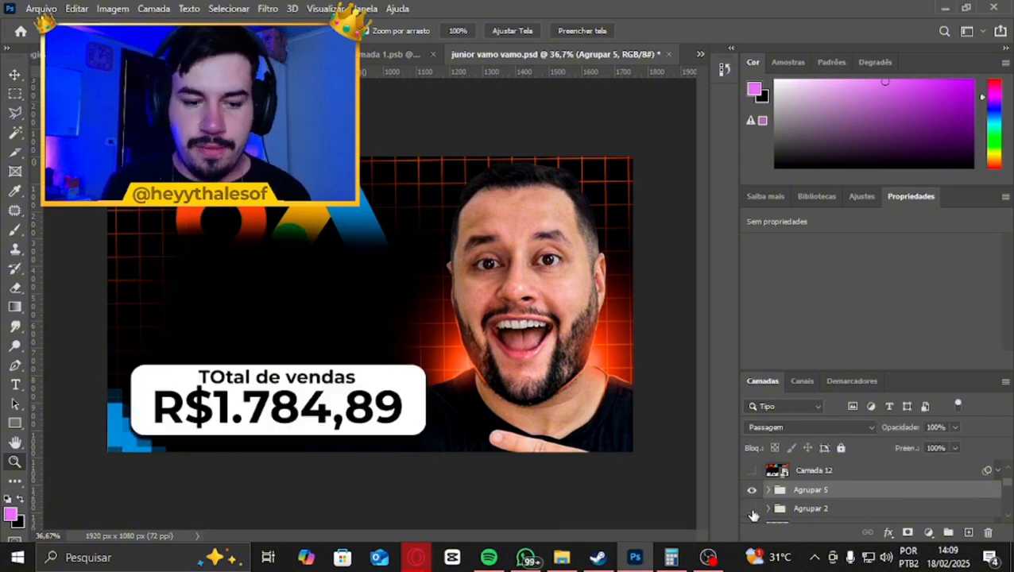
pyautogui.click(752, 510)
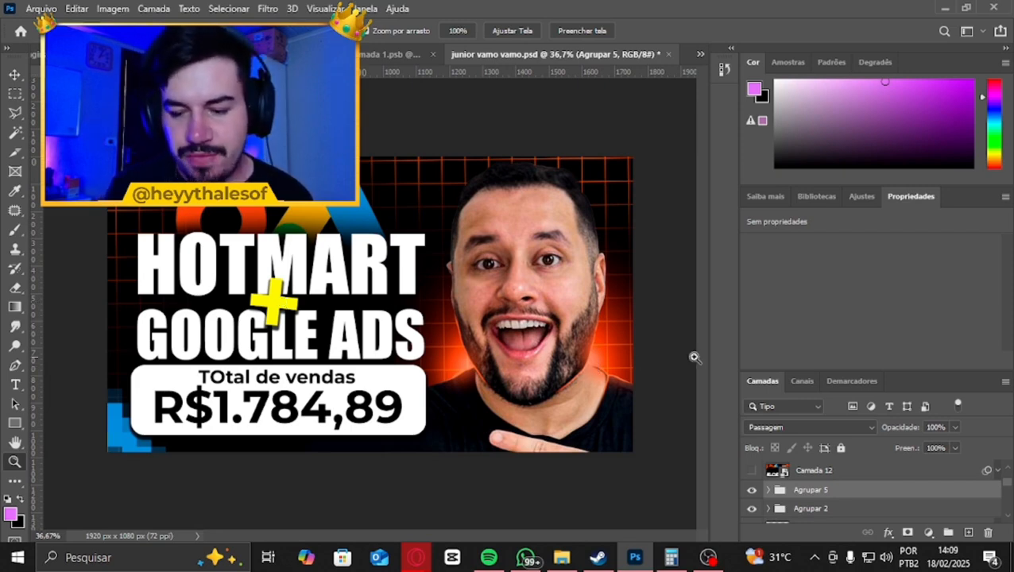
pyautogui.click(751, 509)
pyautogui.scroll(-1, 787, 498)
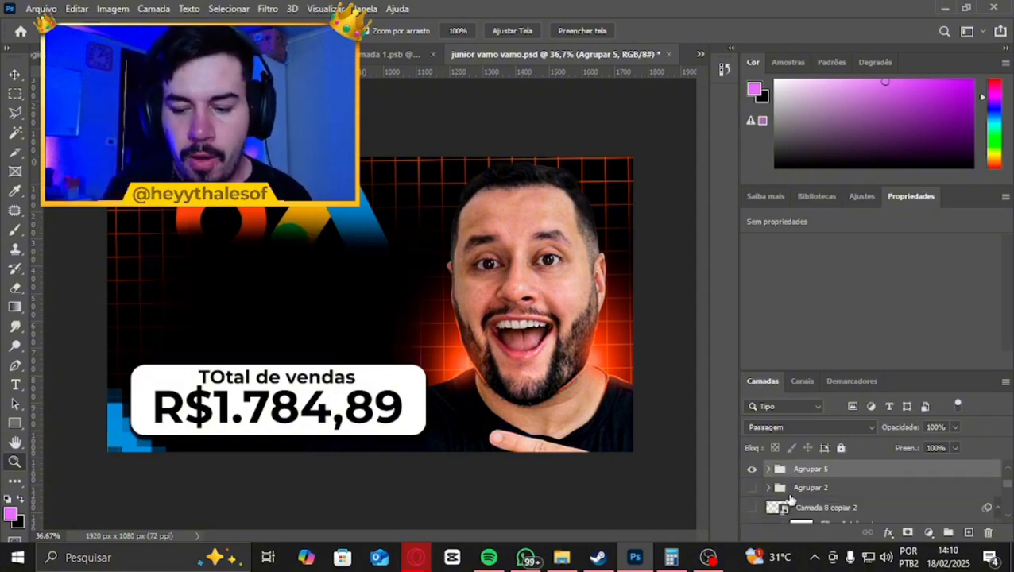
pyautogui.click(753, 469)
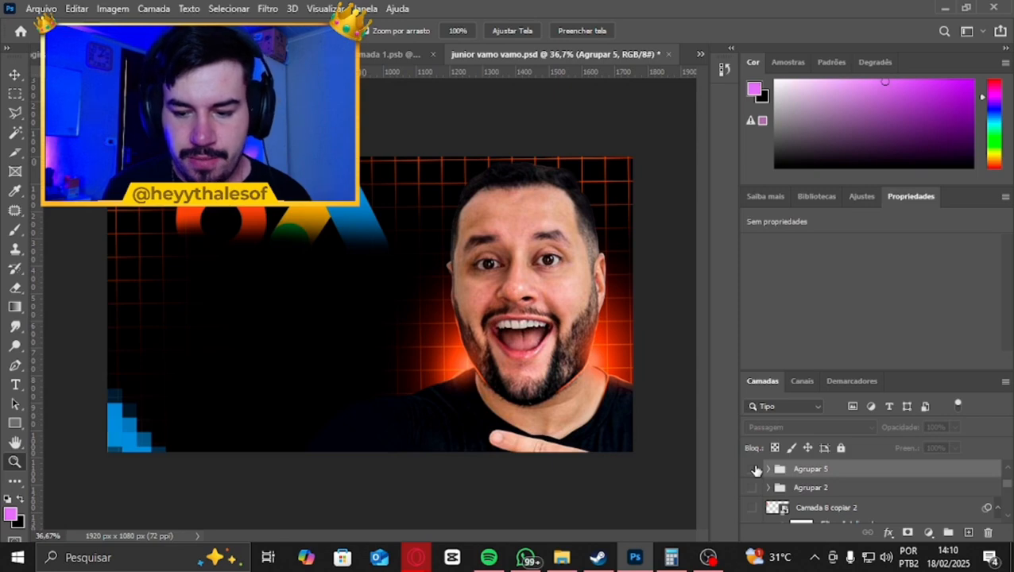
# Stamp all visible artwork onto a new layer directly above Camada 8 copiar 2 and convert it to a smart object
pyautogui.click(820, 503)
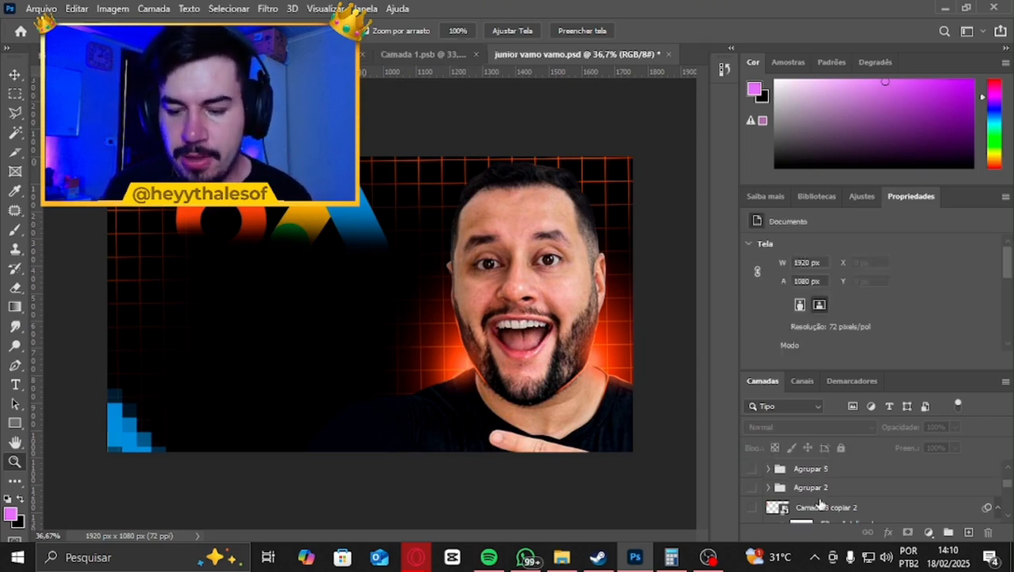
pyautogui.click(826, 511)
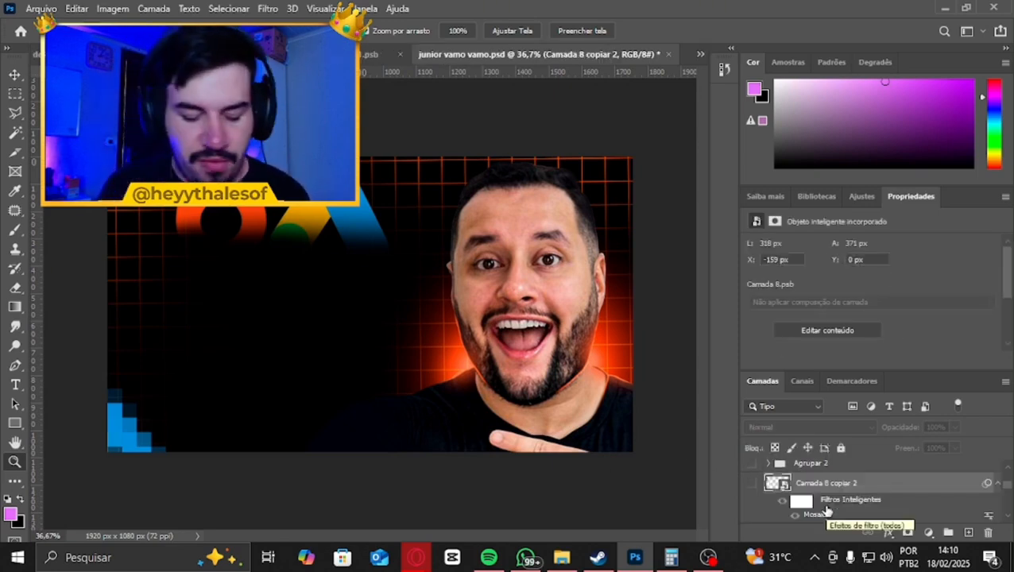
pyautogui.click(968, 532)
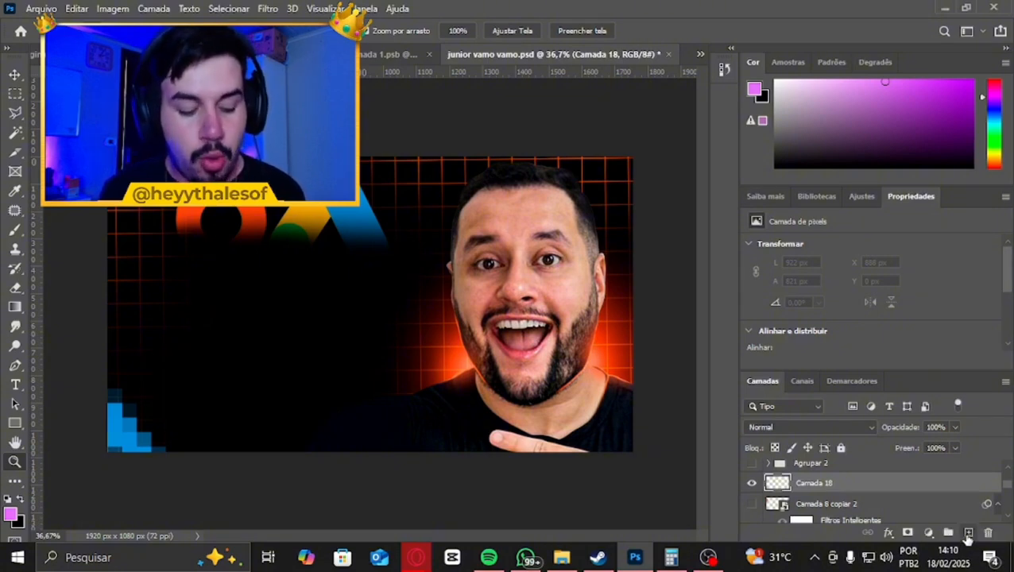
pyautogui.hotkey('ctrl', 'shift', 'alt', 'e')
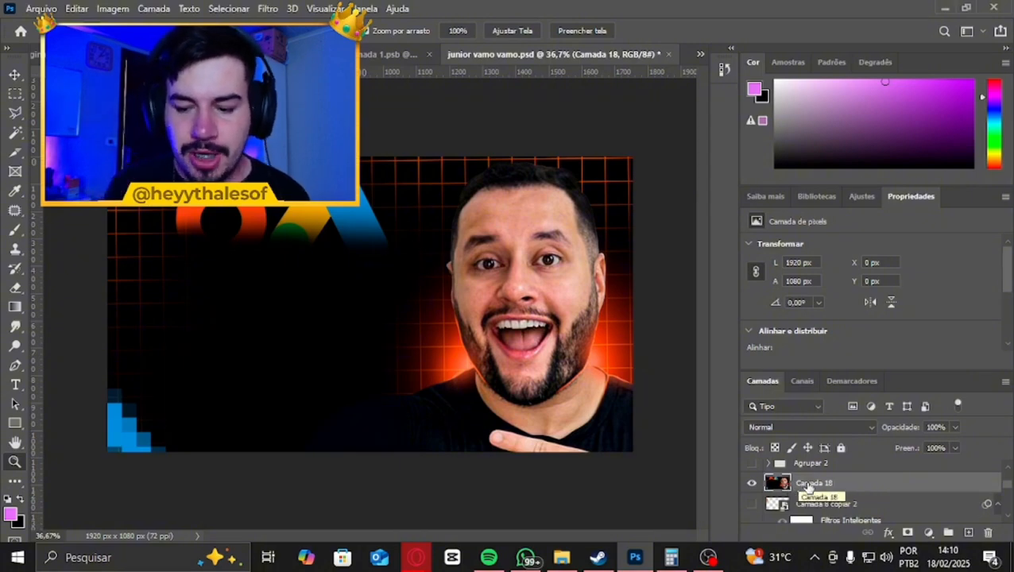
pyautogui.rightClick(827, 485)
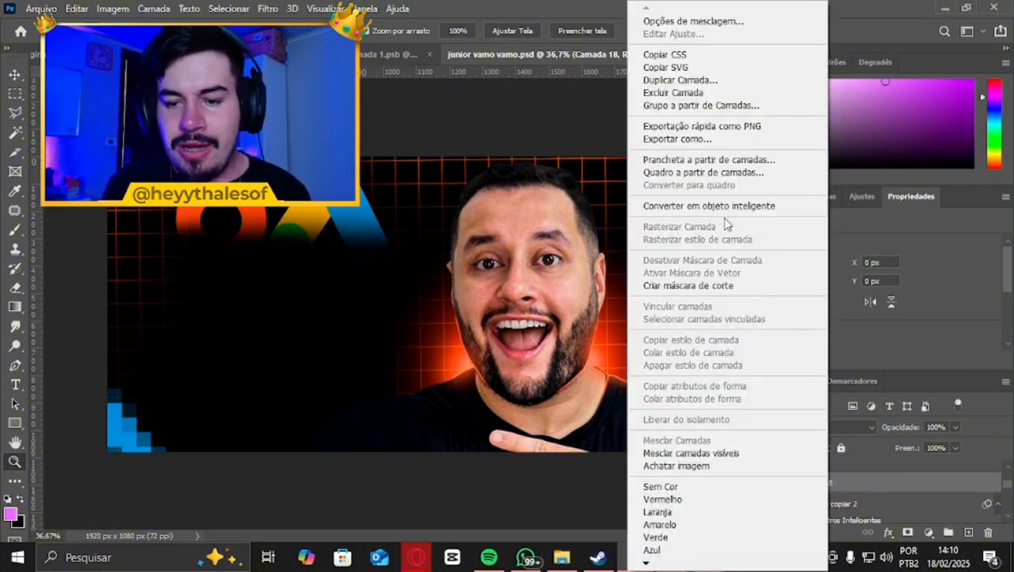
pyautogui.click(723, 207)
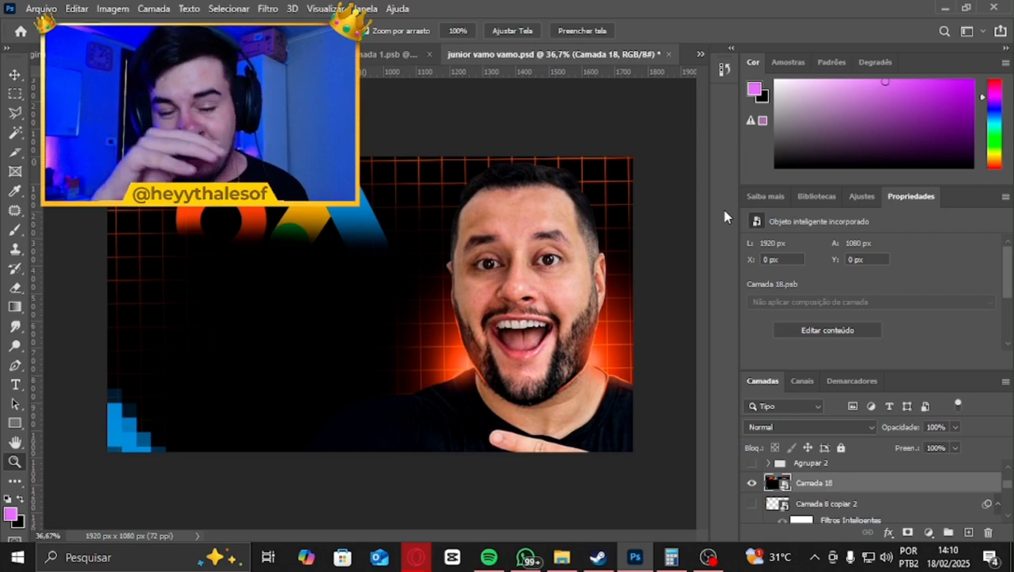
# Open the contents of the Camada 18 smart object for inspection and close them again
pyautogui.doubleClick(779, 485)
pyautogui.press('Return')
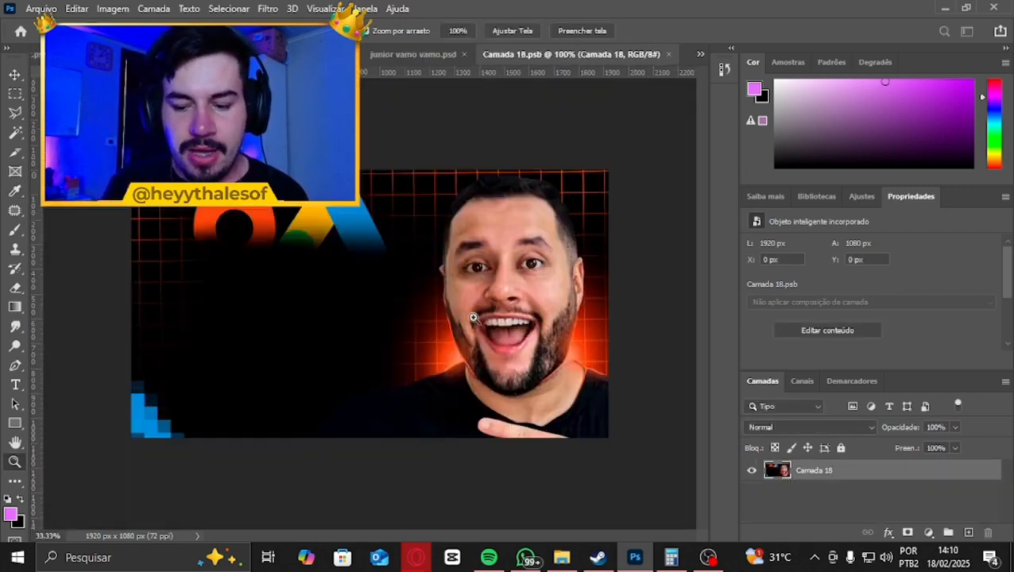
pyautogui.click(668, 54)
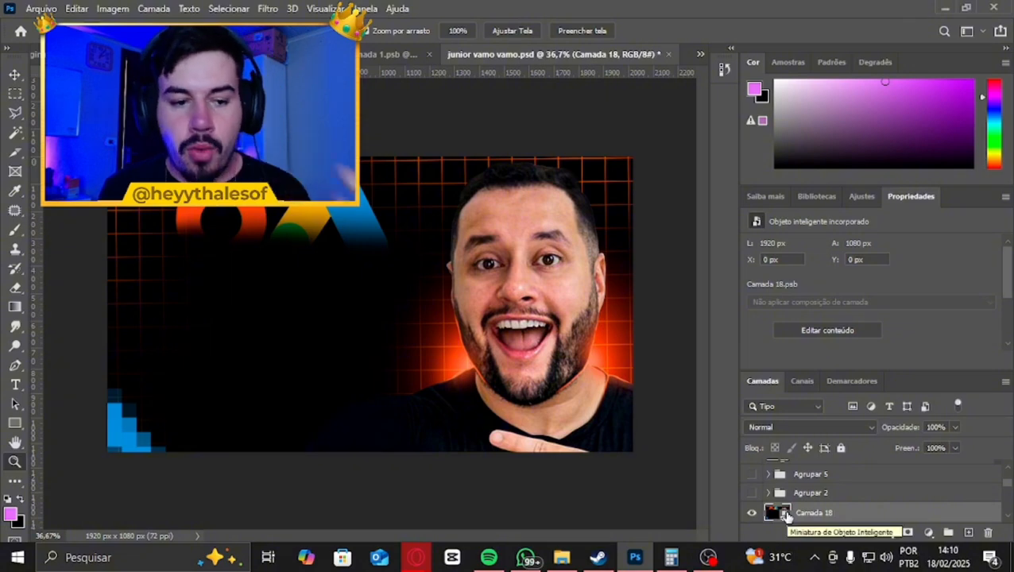
# Open the Camera Raw filter on Camada 18 and leave only the Básico adjustments expanded
pyautogui.scroll(-1, 819, 500)
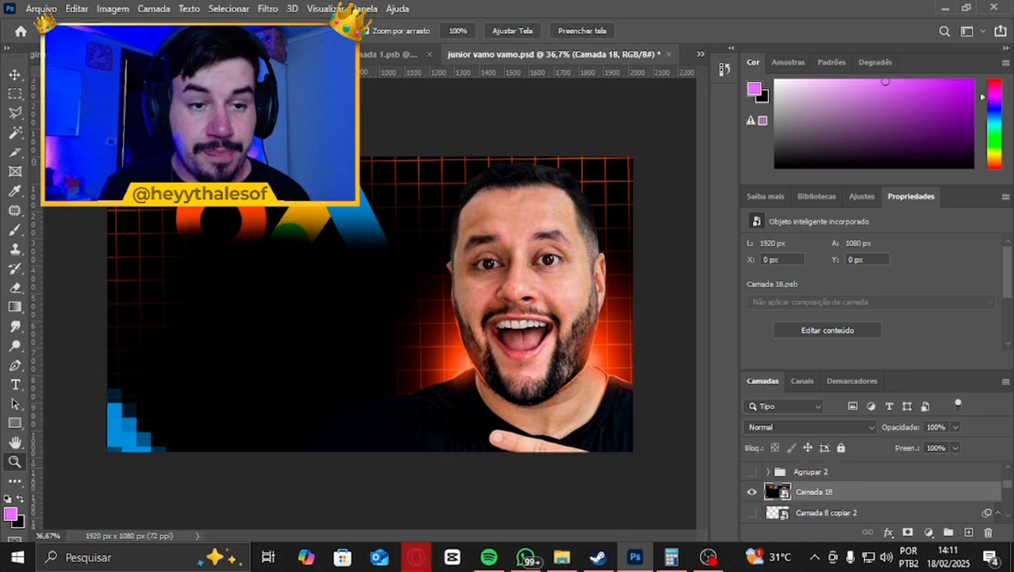
pyautogui.click(269, 8)
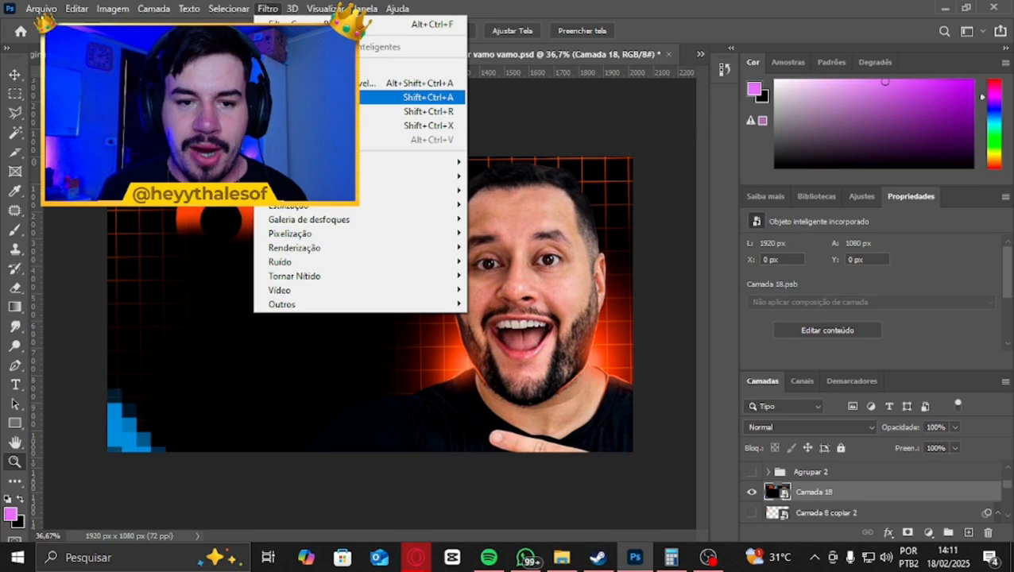
pyautogui.click(317, 97)
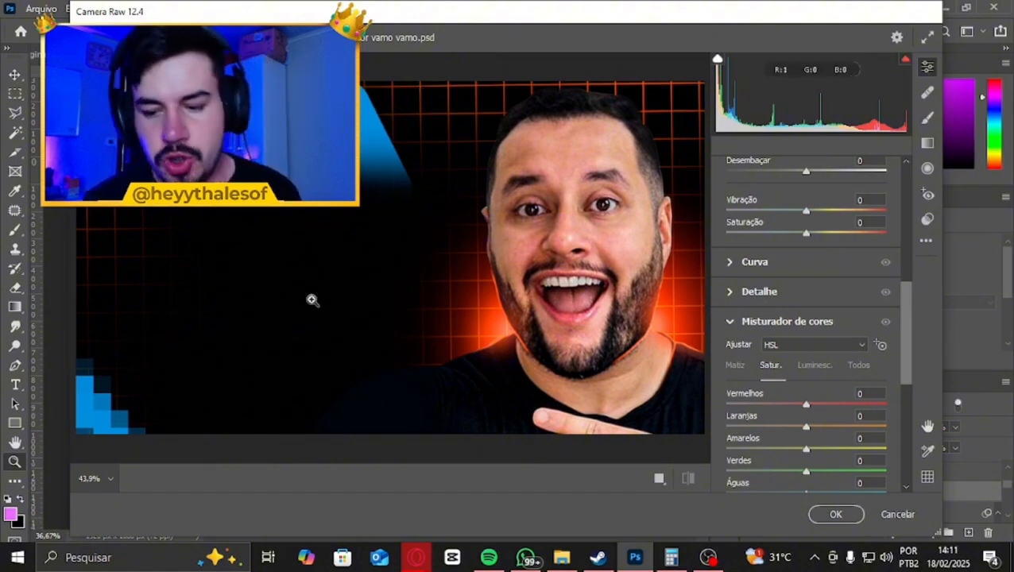
pyautogui.scroll(6, 763, 335)
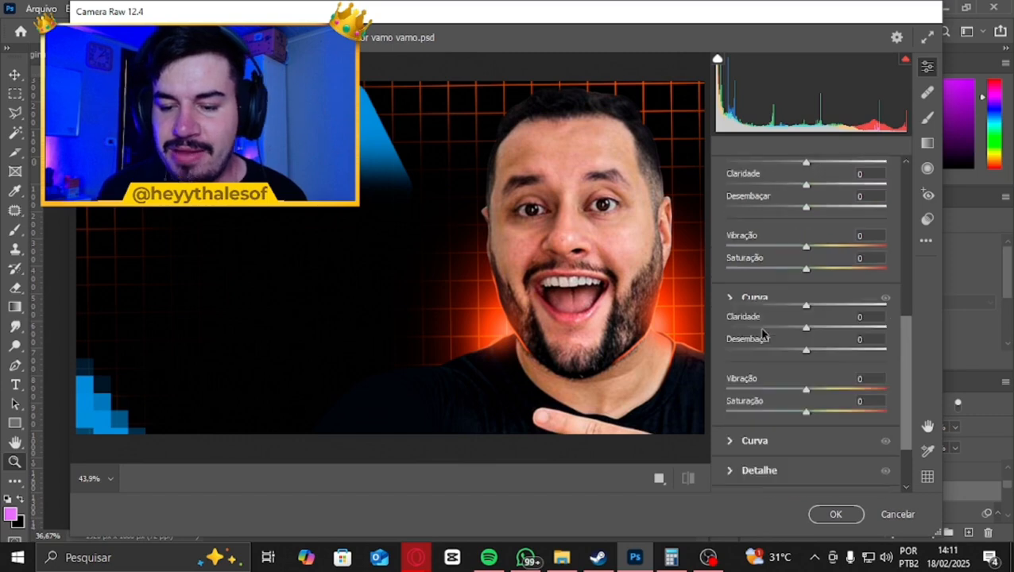
pyautogui.click(733, 180)
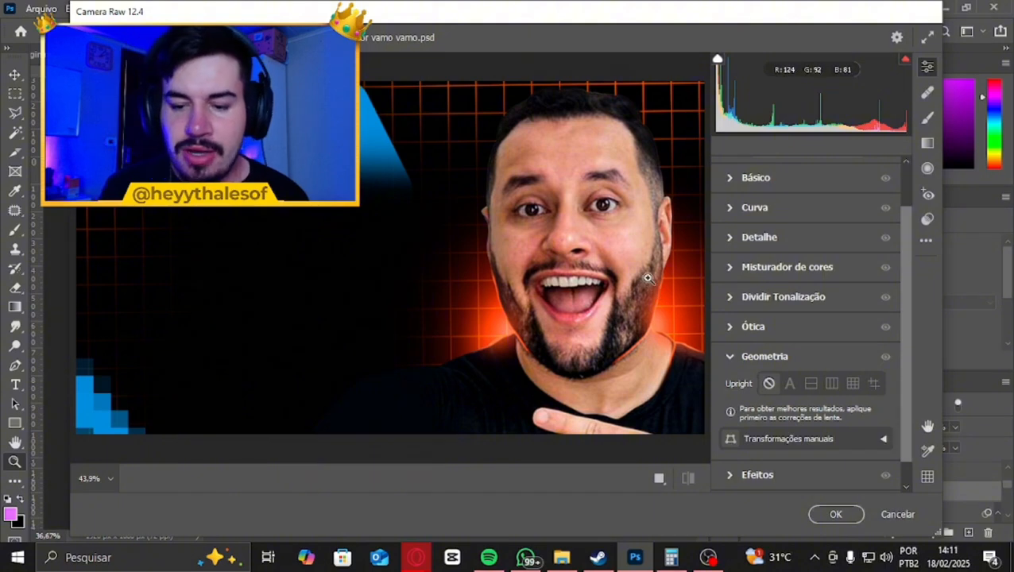
pyautogui.click(731, 358)
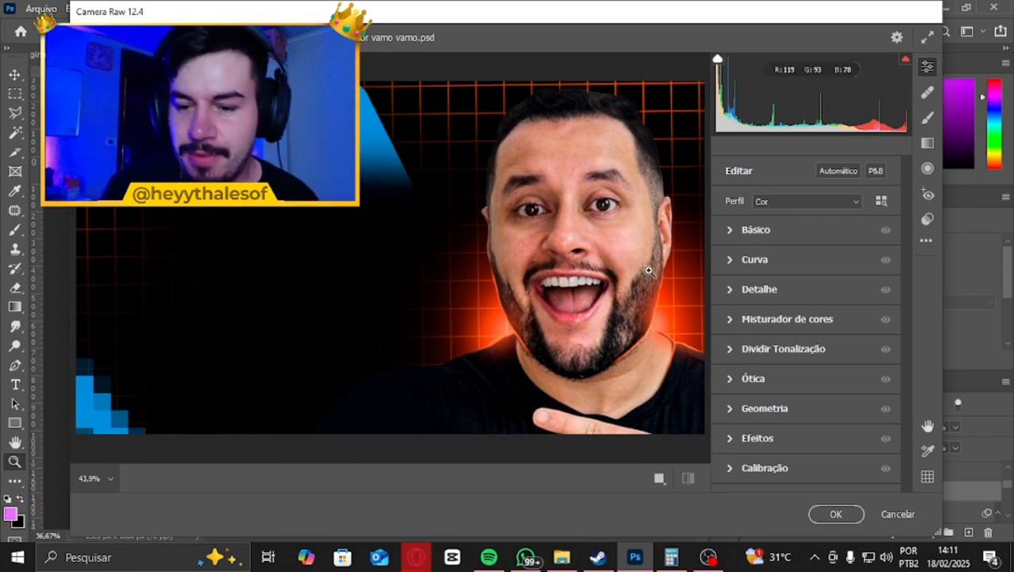
pyautogui.click(731, 232)
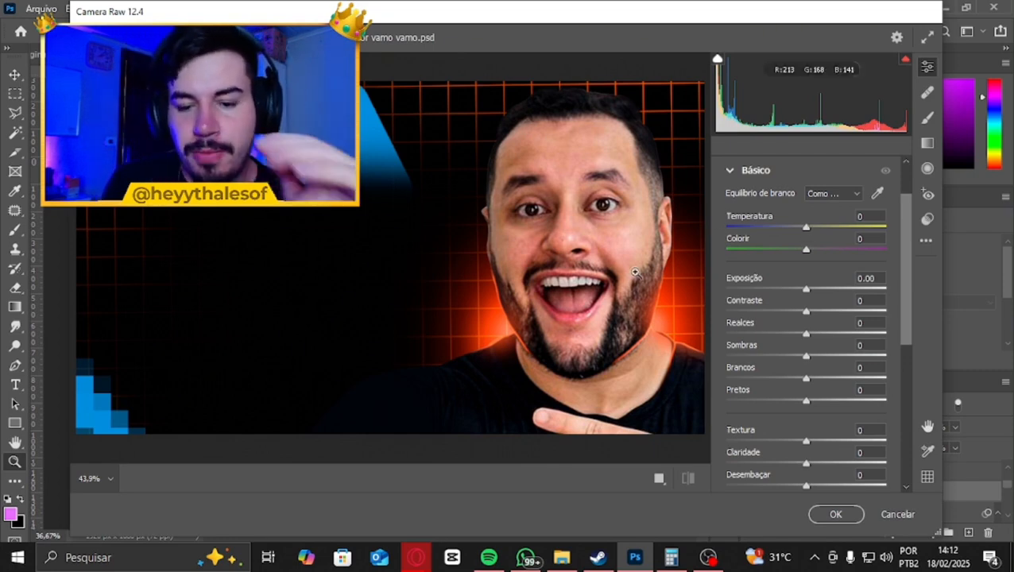
# Warm and brighten the image with Temperatura at +19, Exposição at +0.20 and Contraste at +7
pyautogui.moveTo(806, 230); pyautogui.dragTo(821, 232)
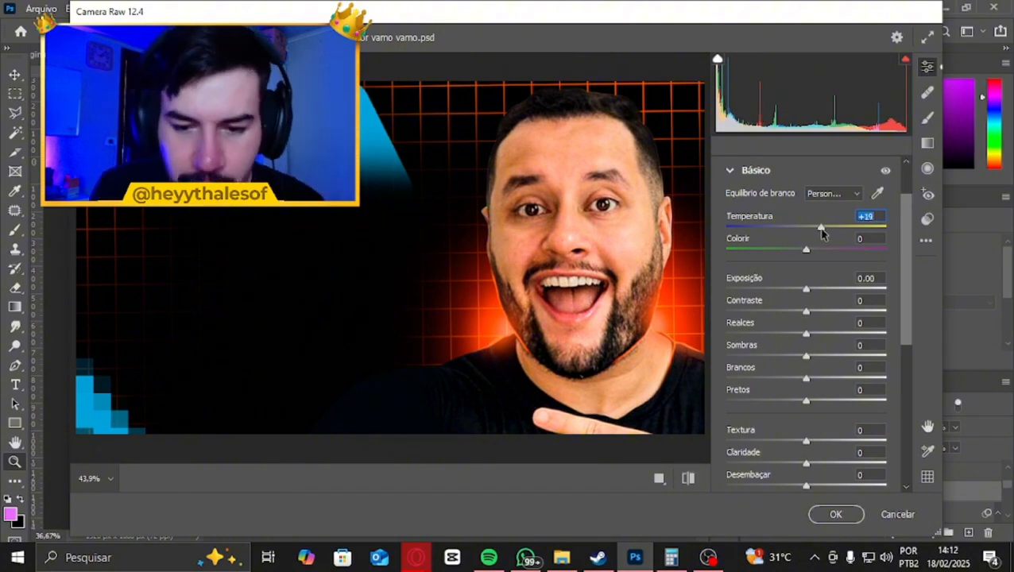
pyautogui.scroll(-1, 821, 249)
pyautogui.scroll(2, 821, 249)
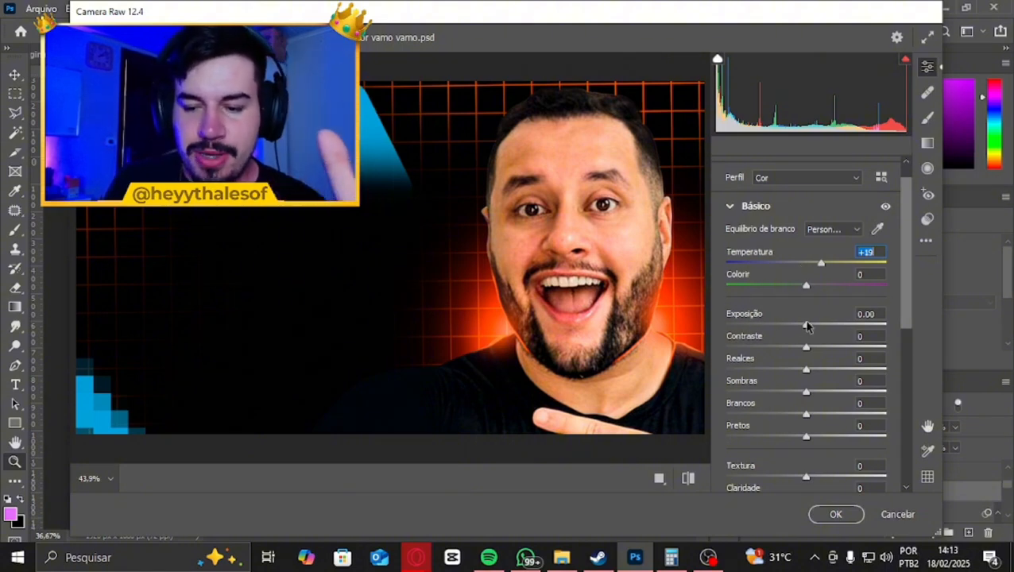
pyautogui.moveTo(805, 326); pyautogui.dragTo(806, 335)
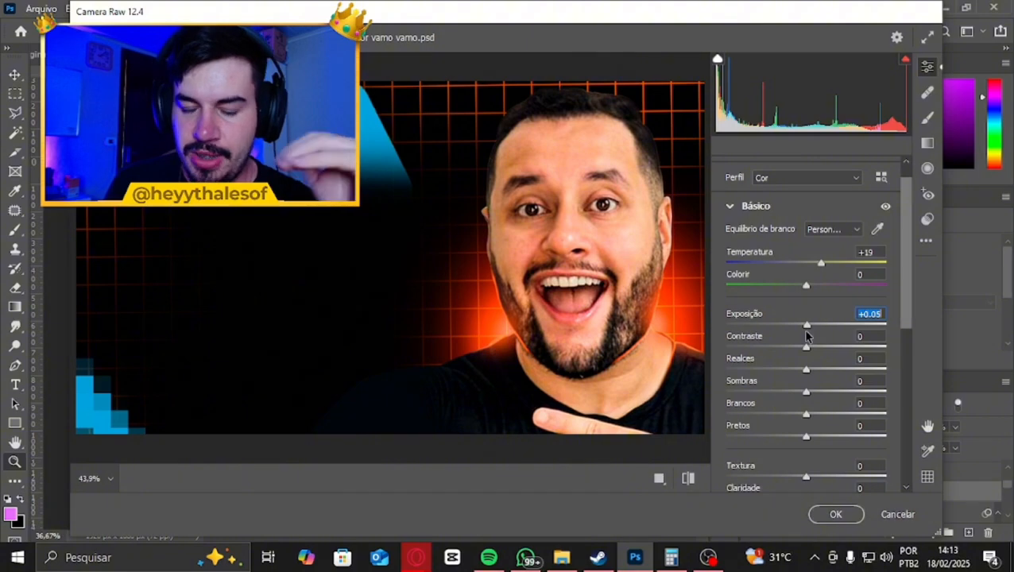
pyautogui.moveTo(805, 335)
pyautogui.mouseDown()
pyautogui.moveTo(742, 324)
pyautogui.moveTo(716, 334)
pyautogui.moveTo(955, 331)
pyautogui.moveTo(878, 323)
pyautogui.moveTo(857, 333)
pyautogui.moveTo(840, 323)
pyautogui.moveTo(816, 332)
pyautogui.mouseUp()
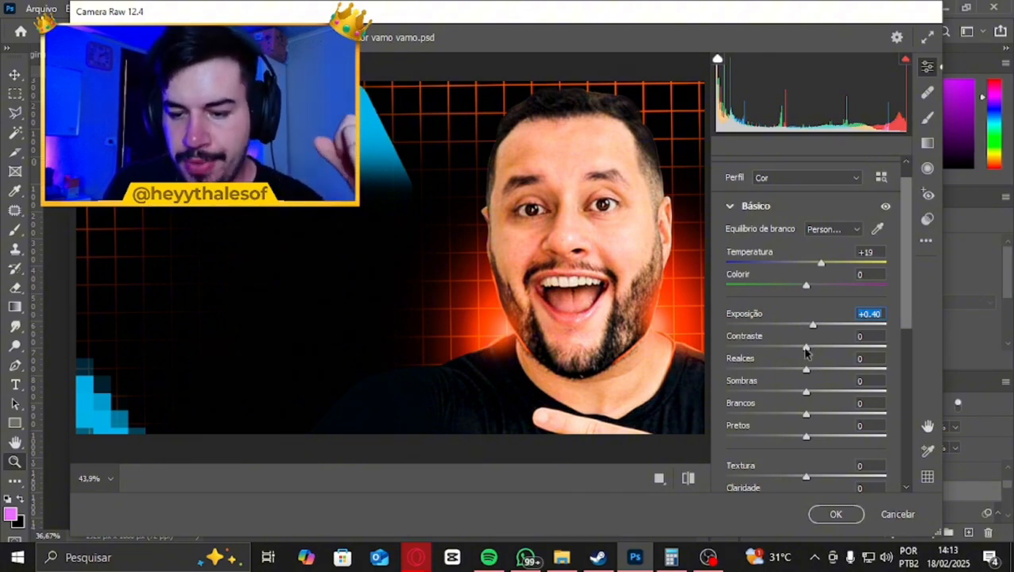
pyautogui.moveTo(804, 348)
pyautogui.mouseDown()
pyautogui.moveTo(817, 353)
pyautogui.moveTo(810, 329)
pyautogui.mouseUp()
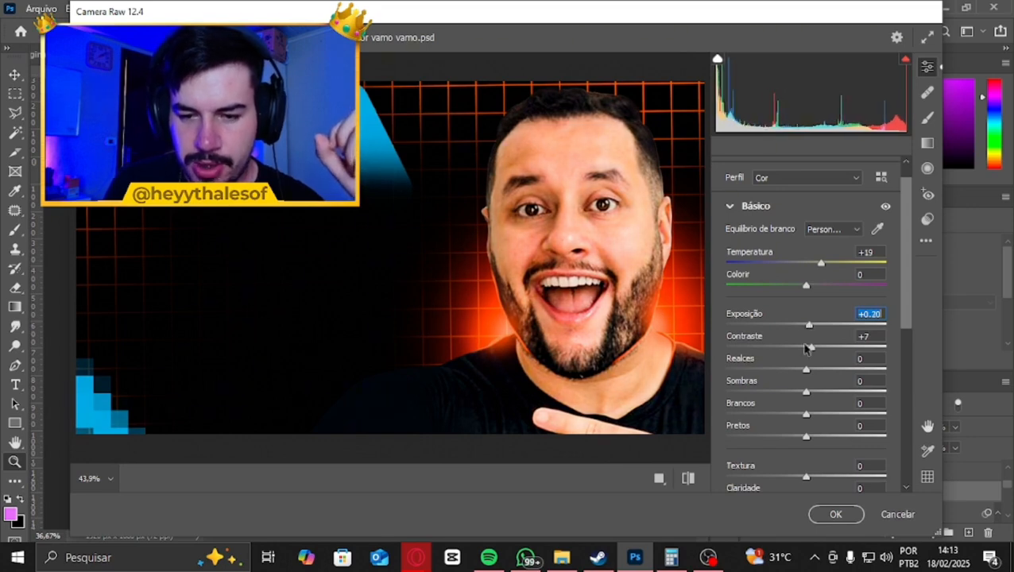
# Balance the tones with Realces at -16, Sombras at +3, Brancos at -19 and Pretos at +23
pyautogui.moveTo(808, 373)
pyautogui.mouseDown()
pyautogui.moveTo(760, 372)
pyautogui.moveTo(793, 375)
pyautogui.mouseUp()
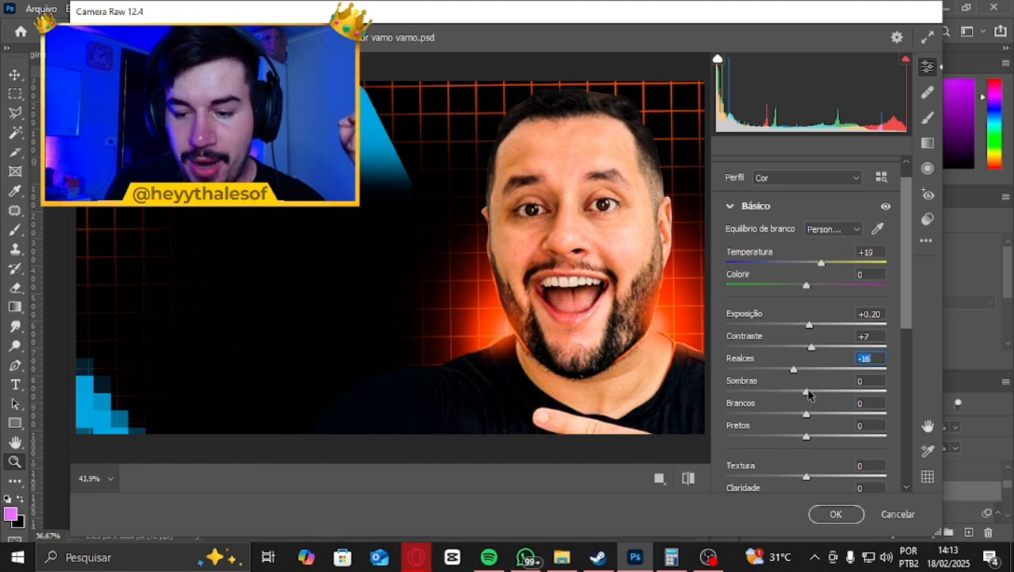
pyautogui.moveTo(807, 394); pyautogui.dragTo(824, 438)
# Bring out detail by setting Textura to +69, Claridade to +30 and Desembaçar to +8
pyautogui.scroll(-3, 821, 410)
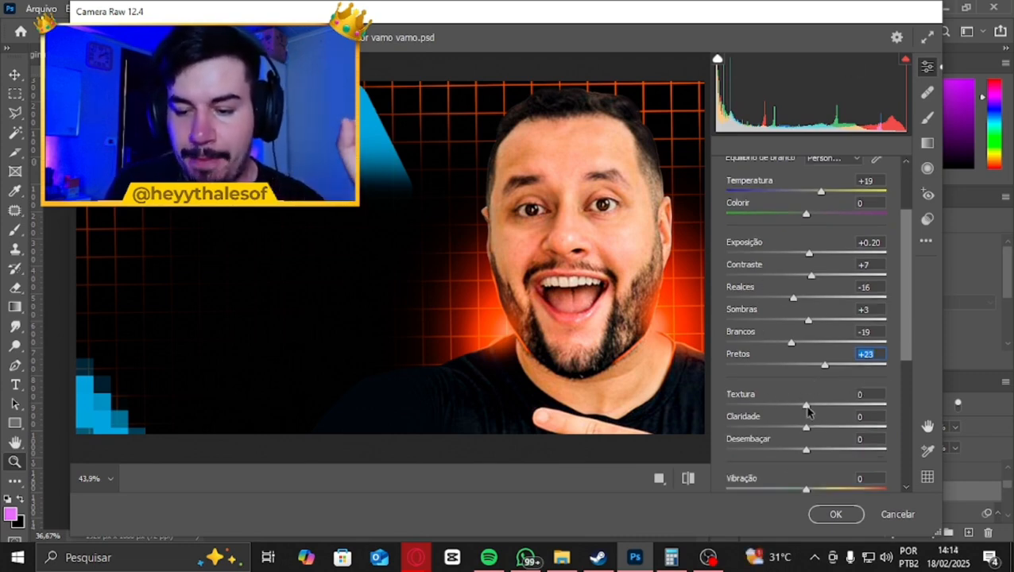
pyautogui.moveTo(807, 410); pyautogui.dragTo(911, 406)
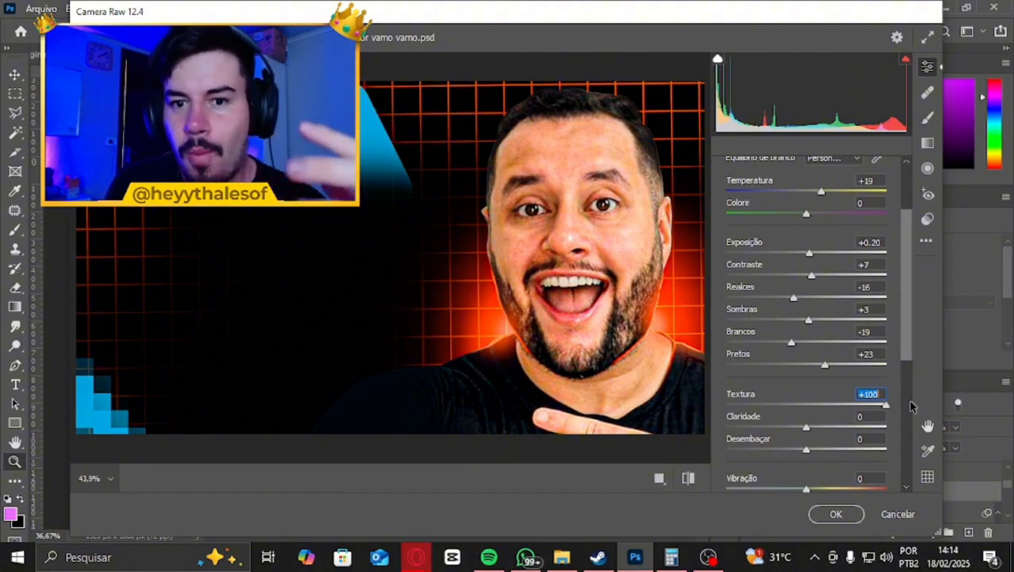
pyautogui.moveTo(910, 406); pyautogui.dragTo(869, 407)
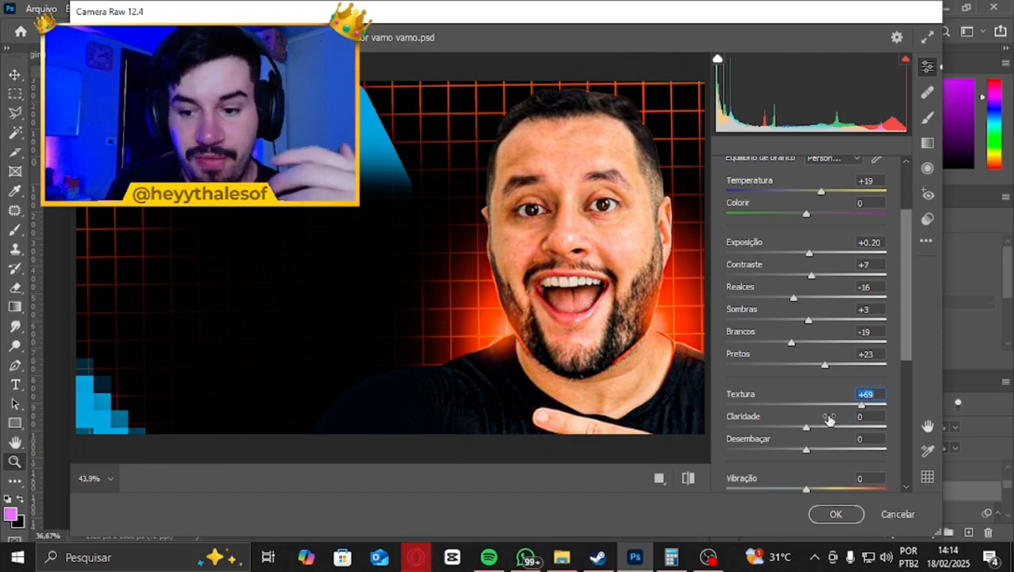
pyautogui.moveTo(806, 426); pyautogui.dragTo(830, 441)
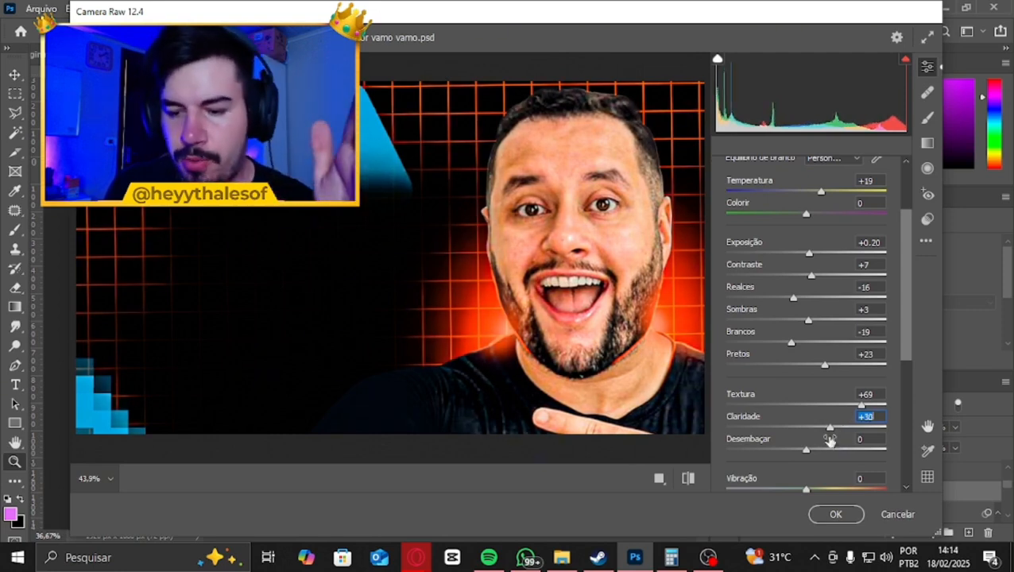
pyautogui.scroll(-1, 763, 376)
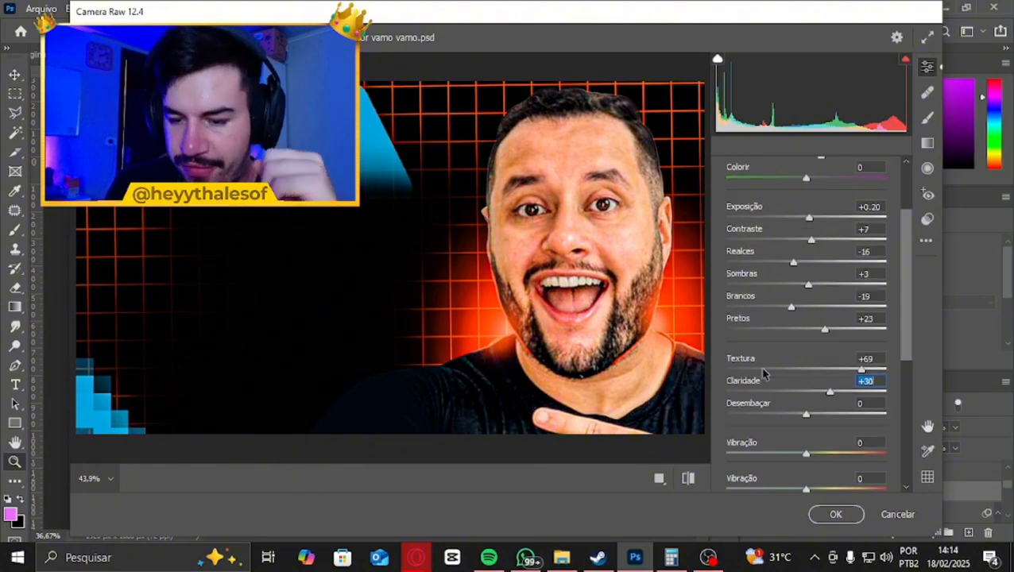
pyautogui.moveTo(807, 420)
pyautogui.mouseDown()
pyautogui.moveTo(881, 415)
pyautogui.moveTo(920, 425)
pyautogui.moveTo(610, 413)
pyautogui.moveTo(813, 420)
pyautogui.mouseUp()
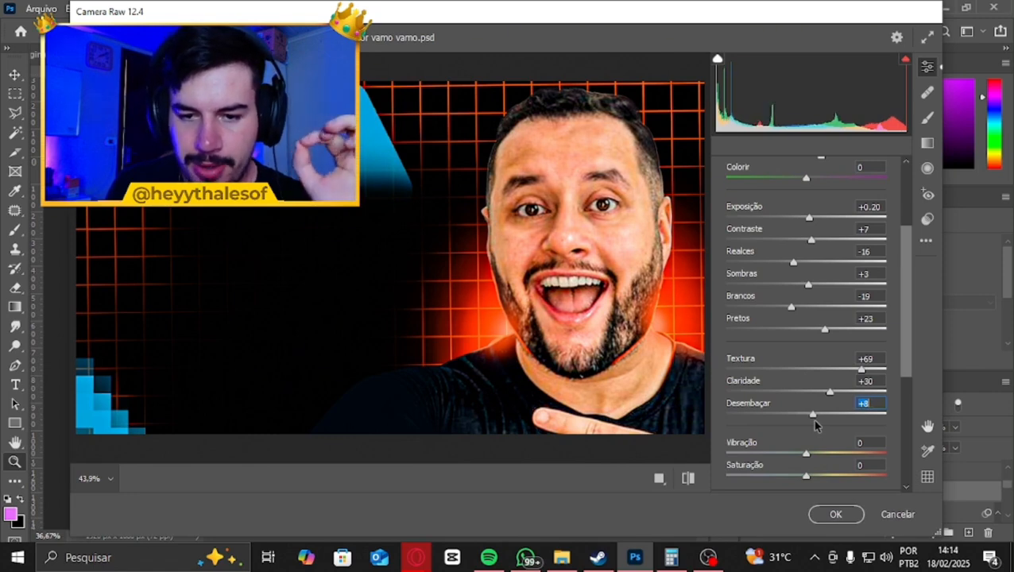
# Compare the adjusted image with its default settings twice, returning to the adjusted version
pyautogui.click(688, 477)
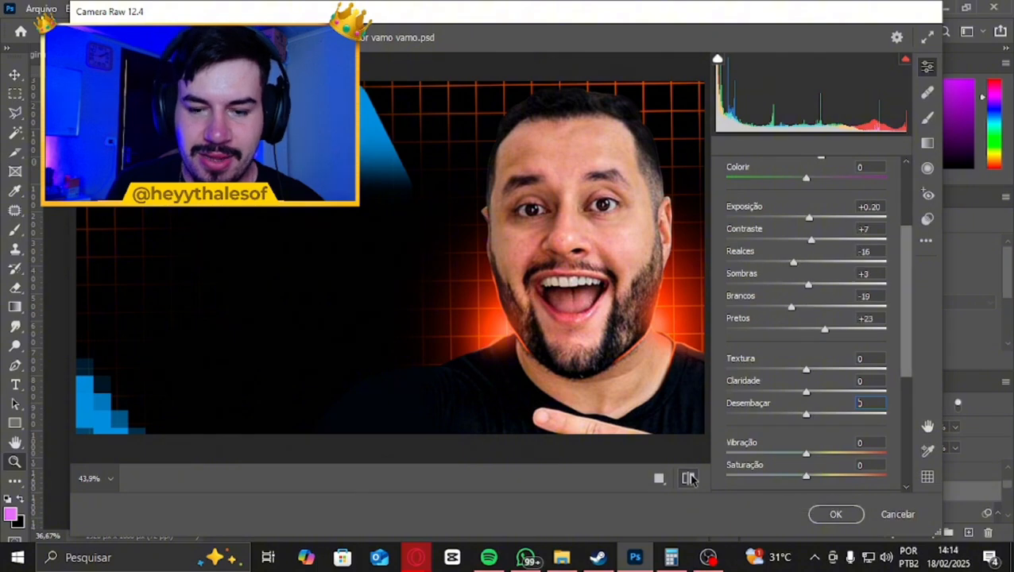
pyautogui.click(688, 477)
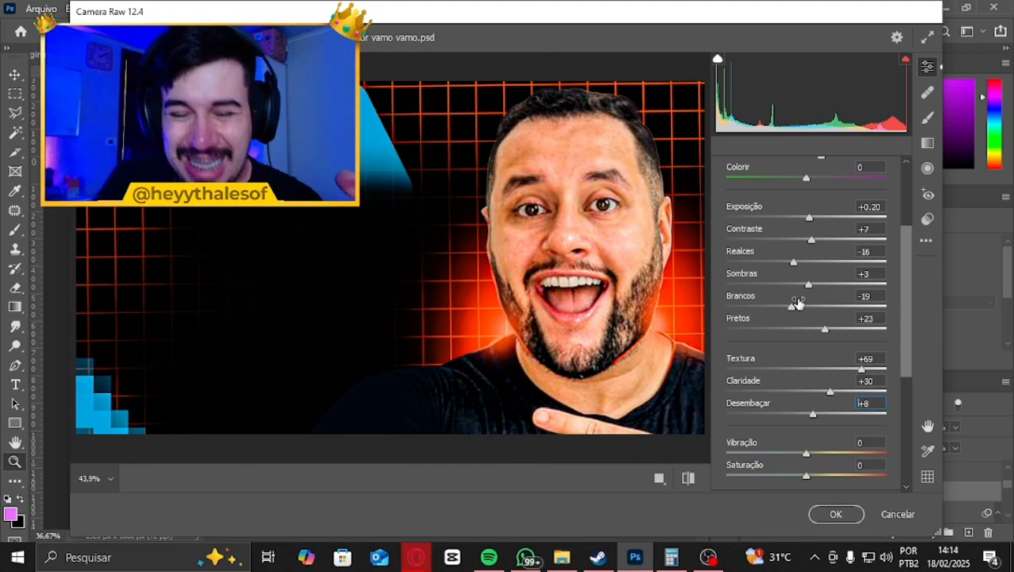
pyautogui.click(688, 477)
pyautogui.click(688, 478)
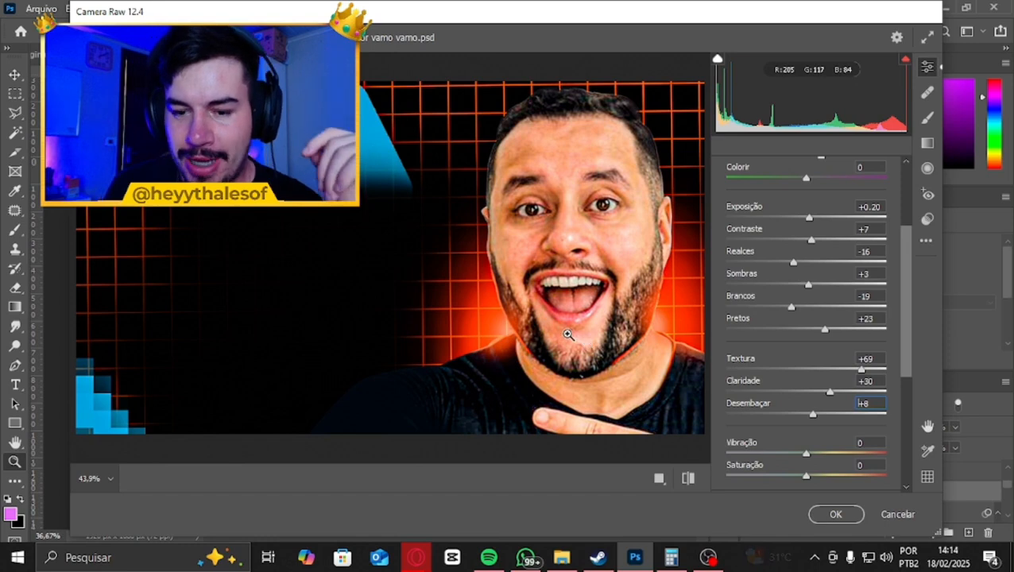
# Set Vibração to -10 and Saturação to +21, and compare the image with its default settings
pyautogui.scroll(-1, 782, 352)
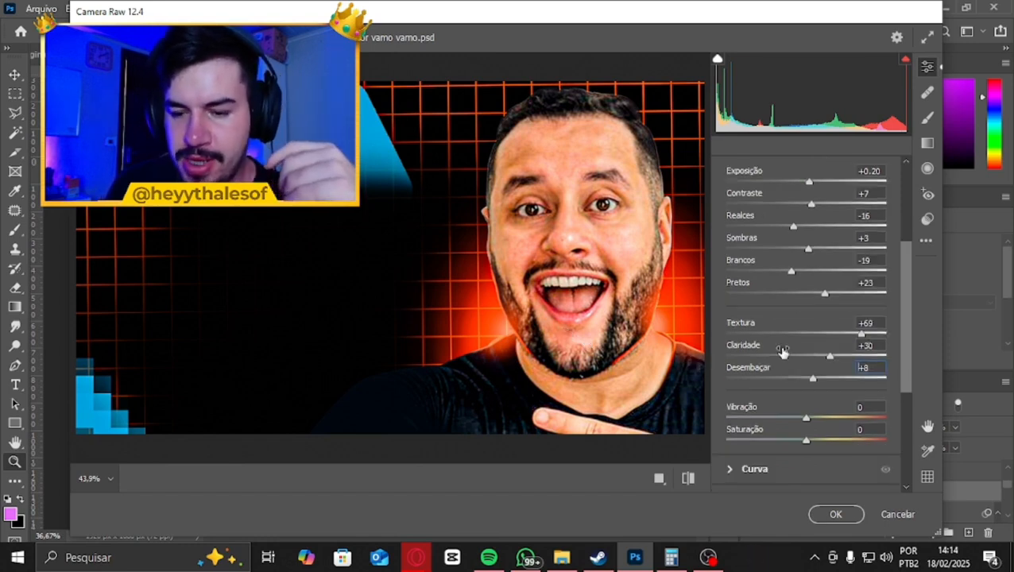
pyautogui.moveTo(806, 442); pyautogui.dragTo(651, 454)
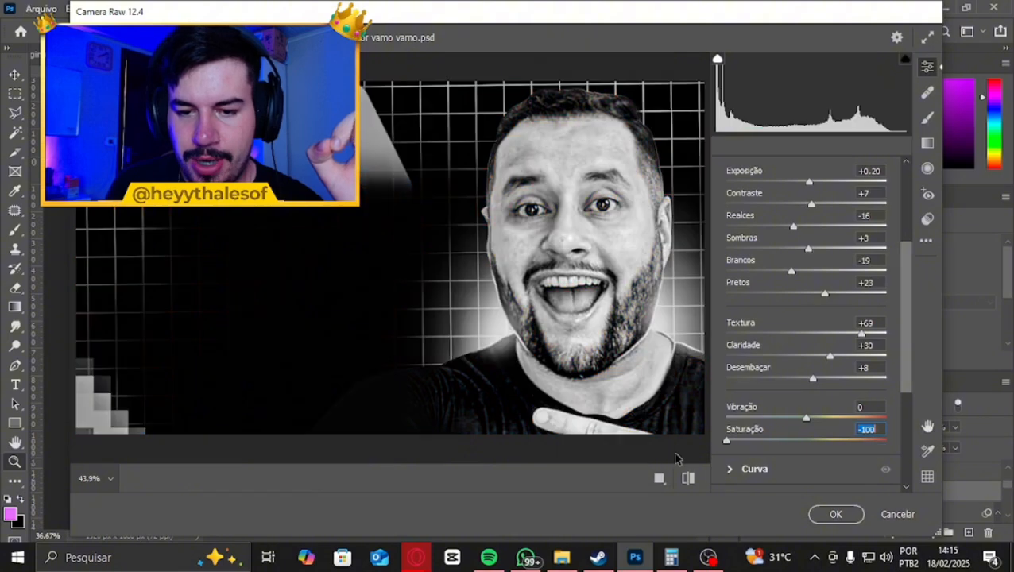
pyautogui.moveTo(726, 440); pyautogui.dragTo(797, 422)
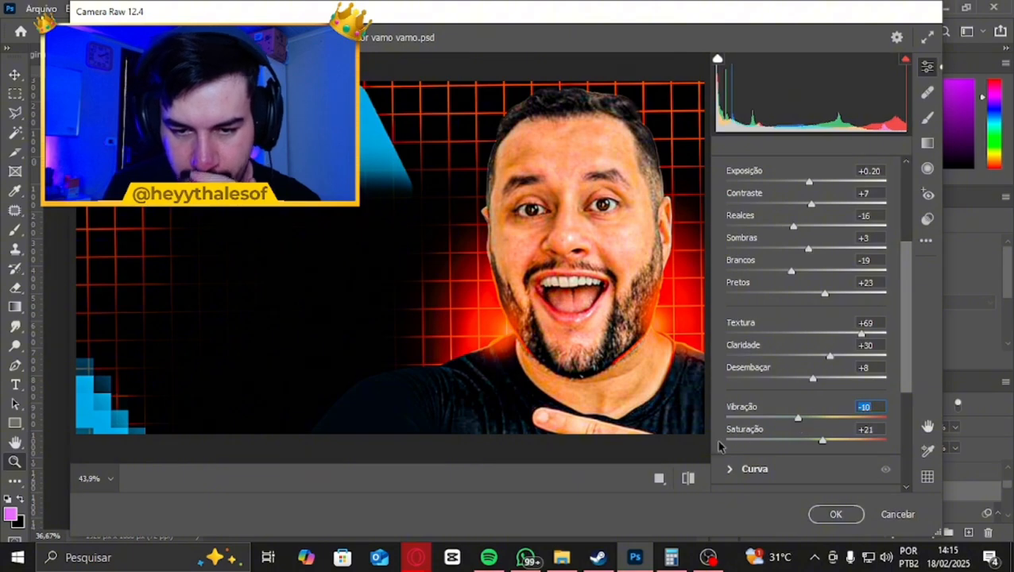
pyautogui.click(688, 479)
pyautogui.click(689, 479)
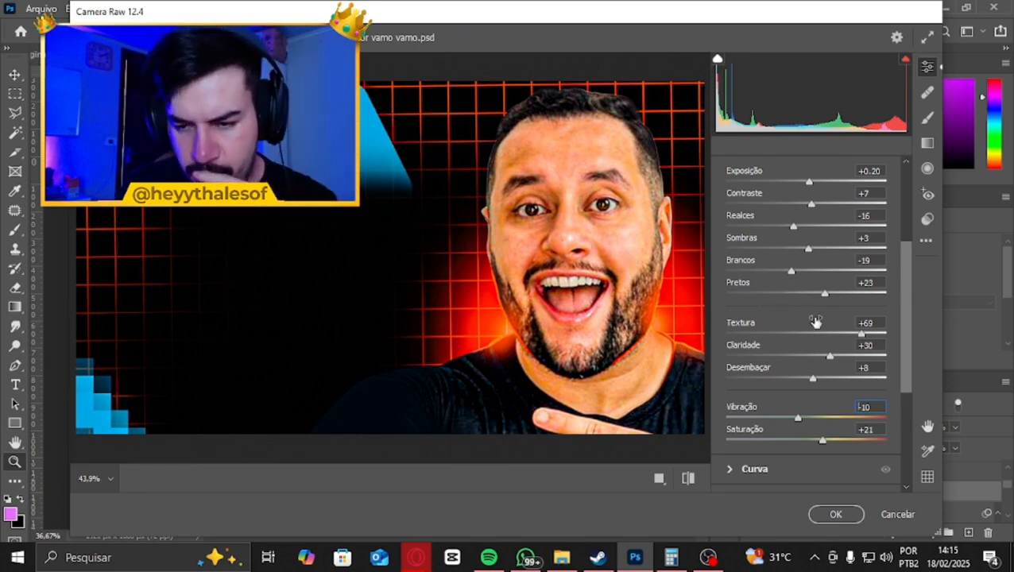
# Soften the detail treatment by setting Textura to +50 and Claridade to +13, and collapse the Básico section
pyautogui.moveTo(865, 339); pyautogui.dragTo(818, 360)
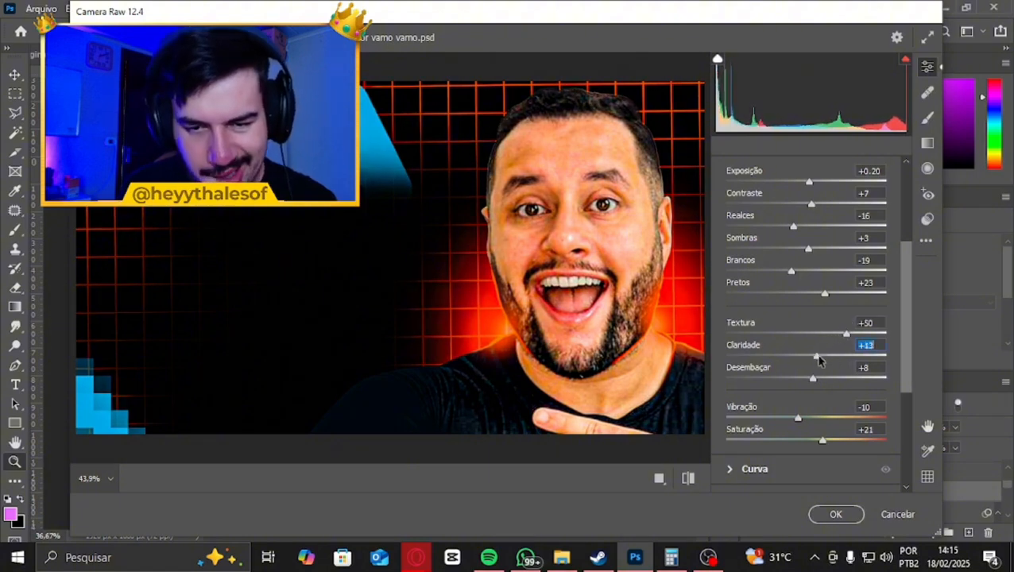
pyautogui.scroll(3, 797, 340)
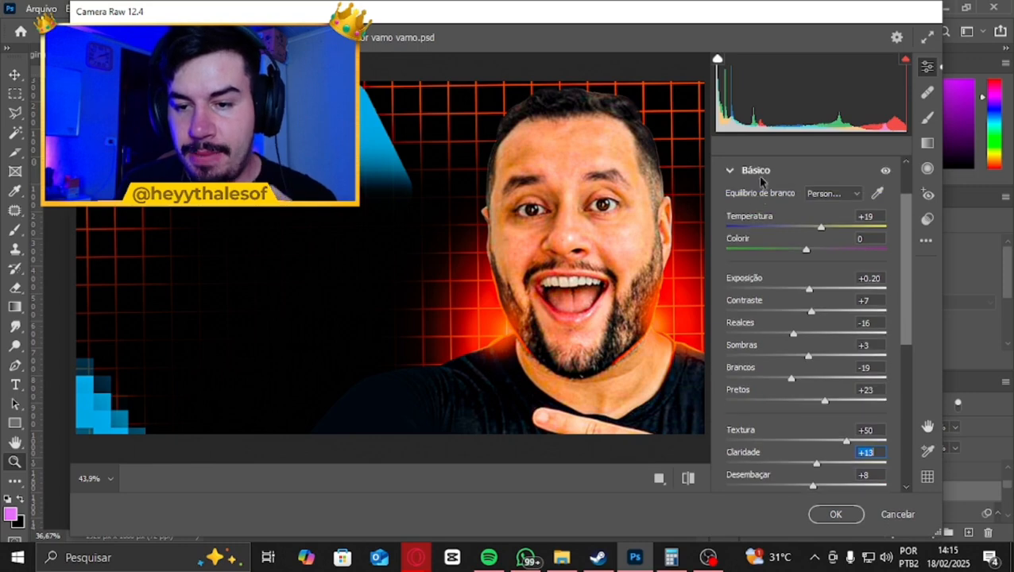
pyautogui.click(739, 171)
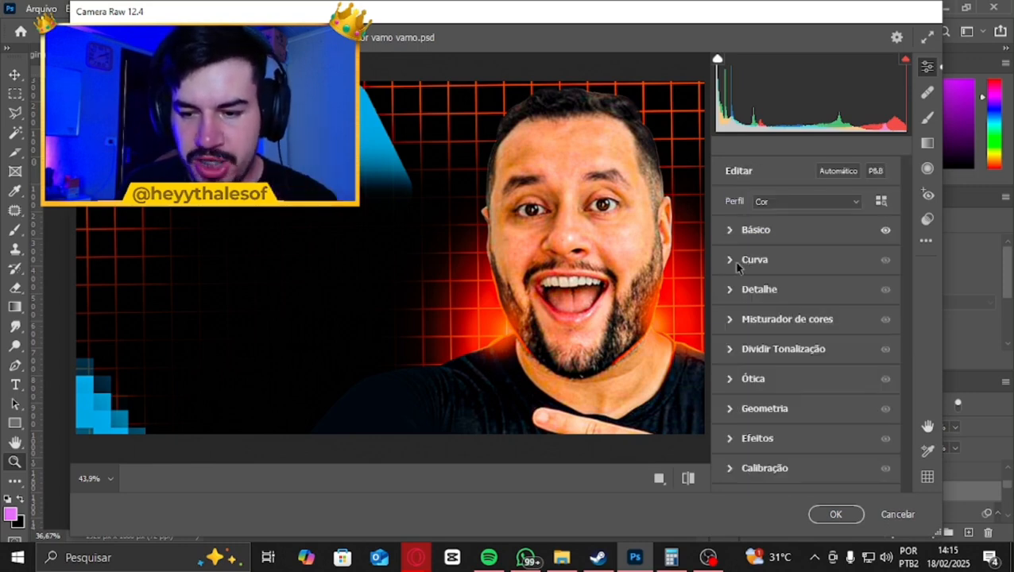
# Smooth the image with Redução de Ruído at 40 and Redução de Ruído de Cores at 100
pyautogui.click(759, 291)
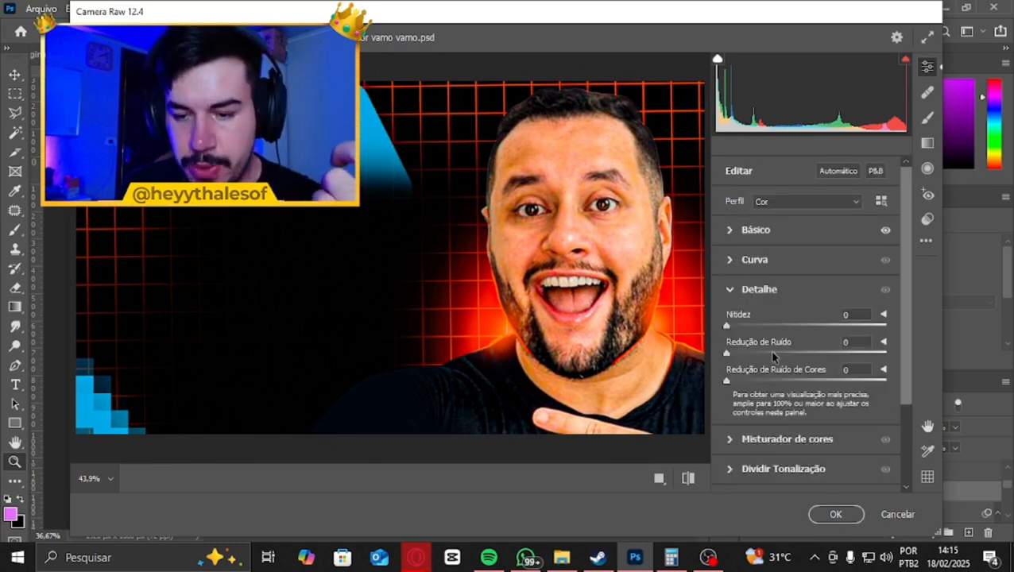
pyautogui.moveTo(737, 354); pyautogui.dragTo(783, 355)
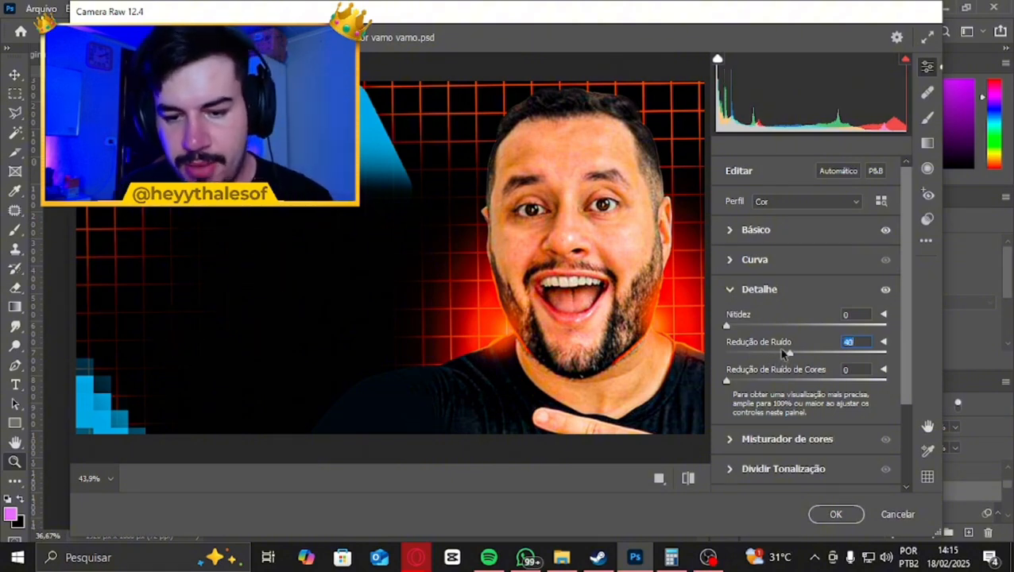
pyautogui.click(687, 479)
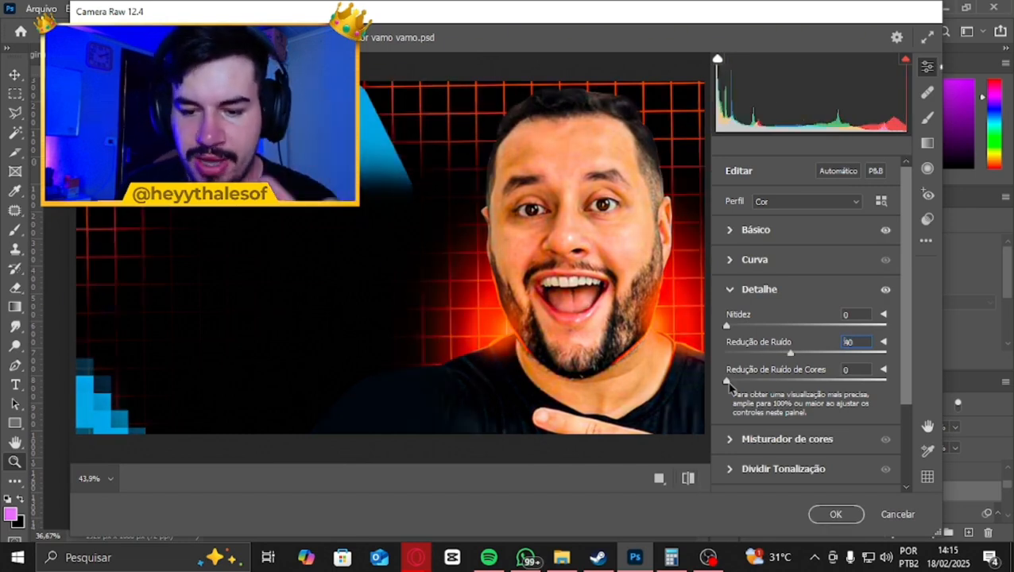
pyautogui.moveTo(727, 381); pyautogui.dragTo(900, 383)
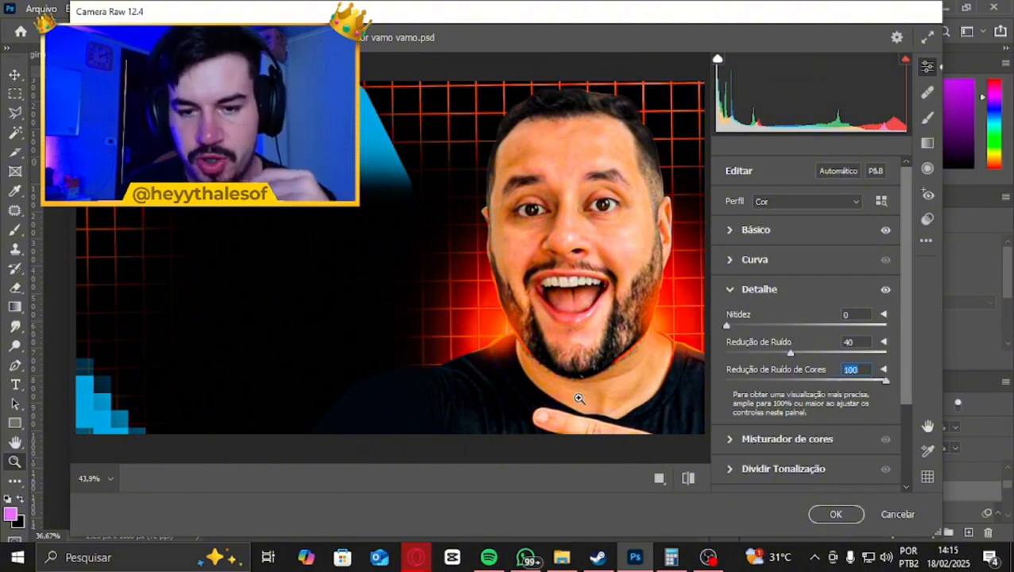
pyautogui.click(746, 291)
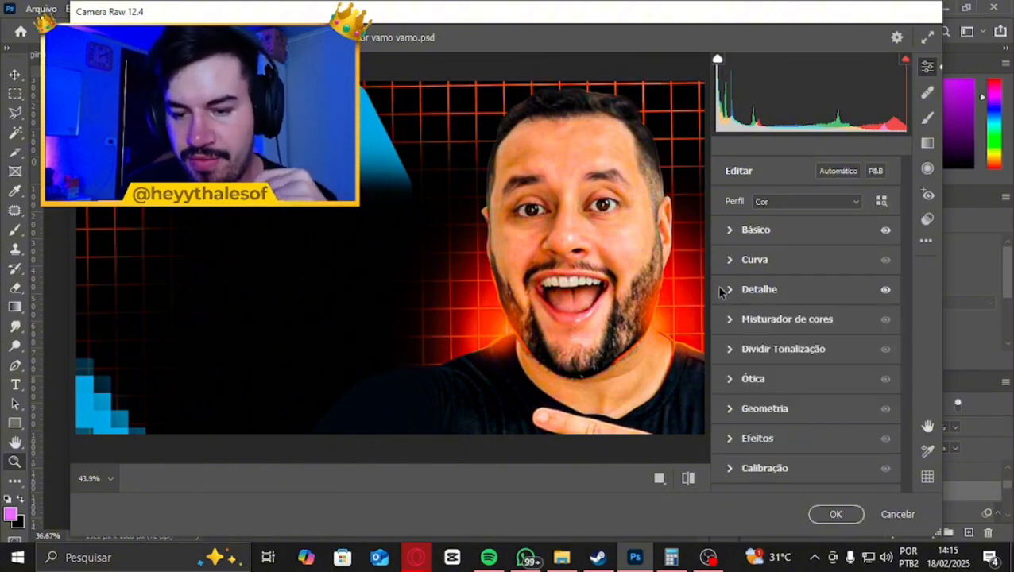
# In the color mixer, set the saturation of Vermelhos to +19, Laranjas to +11, Amarelos to -25 and Verdes to -100
pyautogui.click(724, 322)
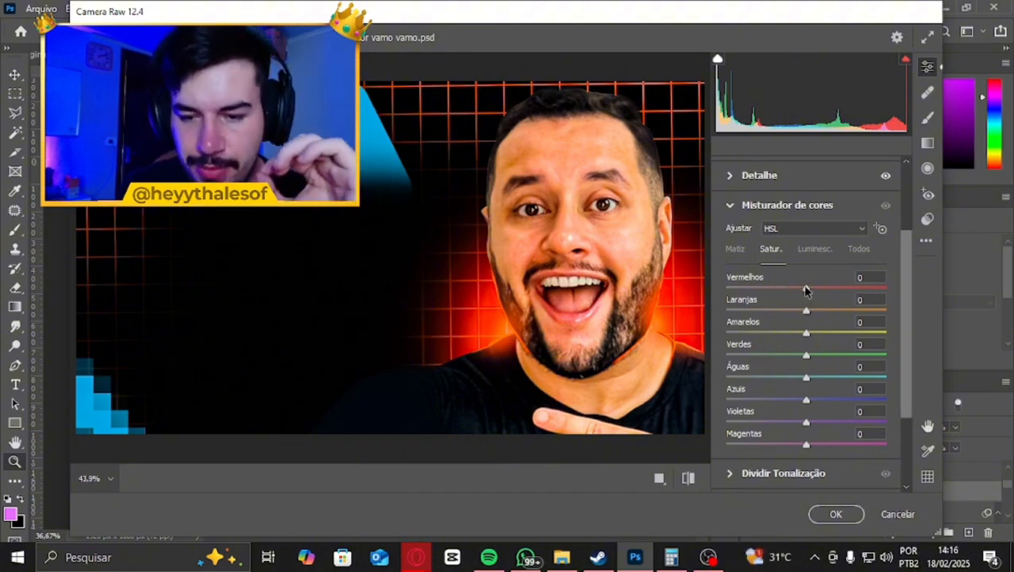
pyautogui.moveTo(806, 290)
pyautogui.mouseDown()
pyautogui.moveTo(767, 290)
pyautogui.moveTo(821, 292)
pyautogui.mouseUp()
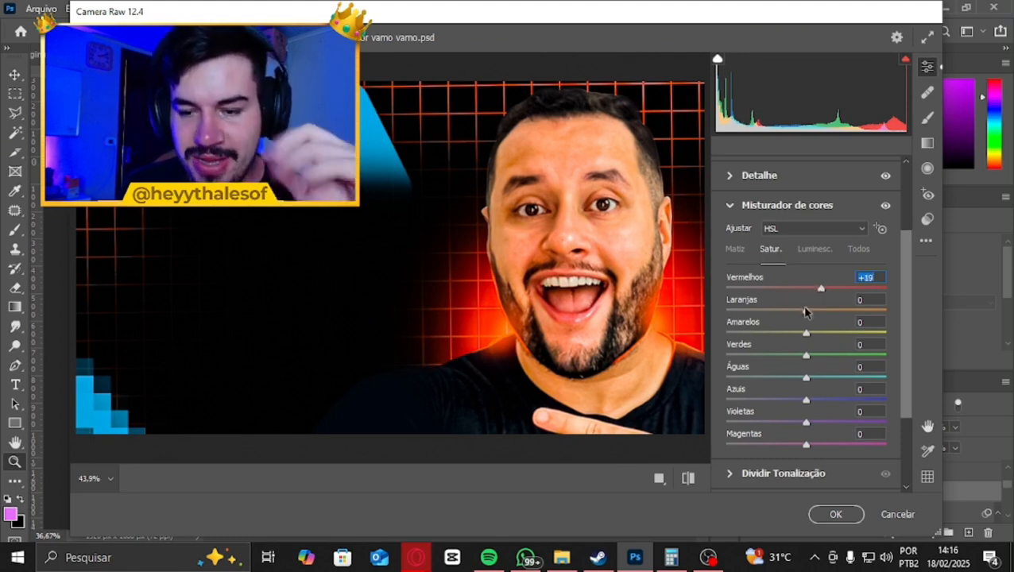
pyautogui.moveTo(807, 310); pyautogui.dragTo(815, 312)
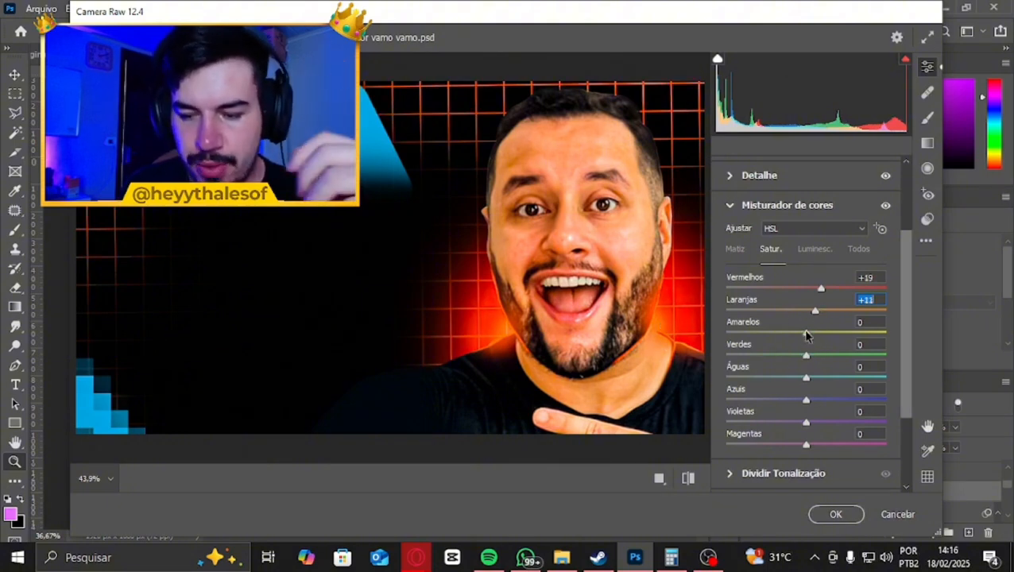
pyautogui.moveTo(807, 336); pyautogui.dragTo(719, 354)
# Try the saturation of Águas, Azuis and Magentas at -100, and set Violetas to +1
pyautogui.moveTo(806, 377); pyautogui.dragTo(691, 371)
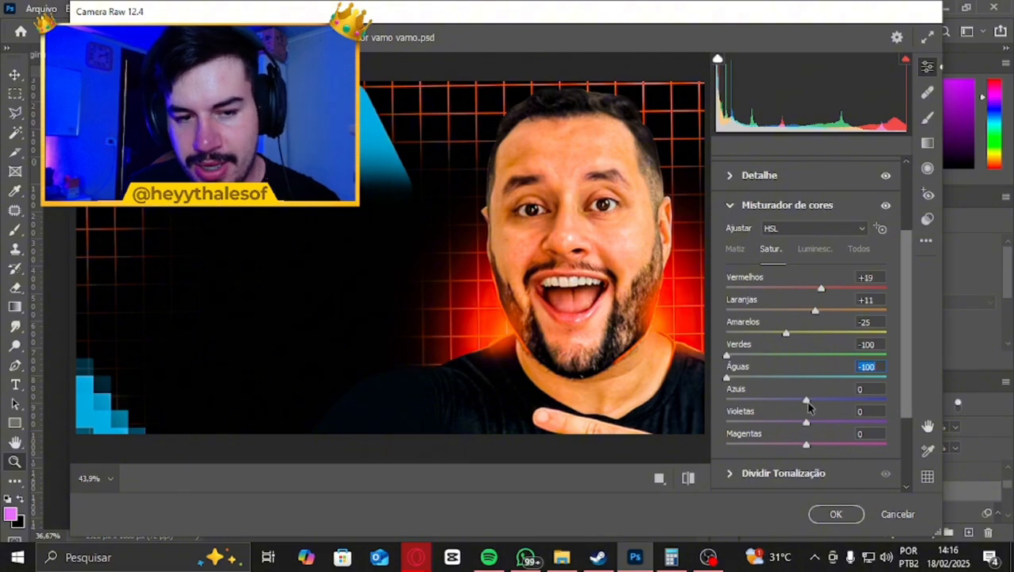
pyautogui.moveTo(806, 399); pyautogui.dragTo(692, 397)
pyautogui.click(790, 423)
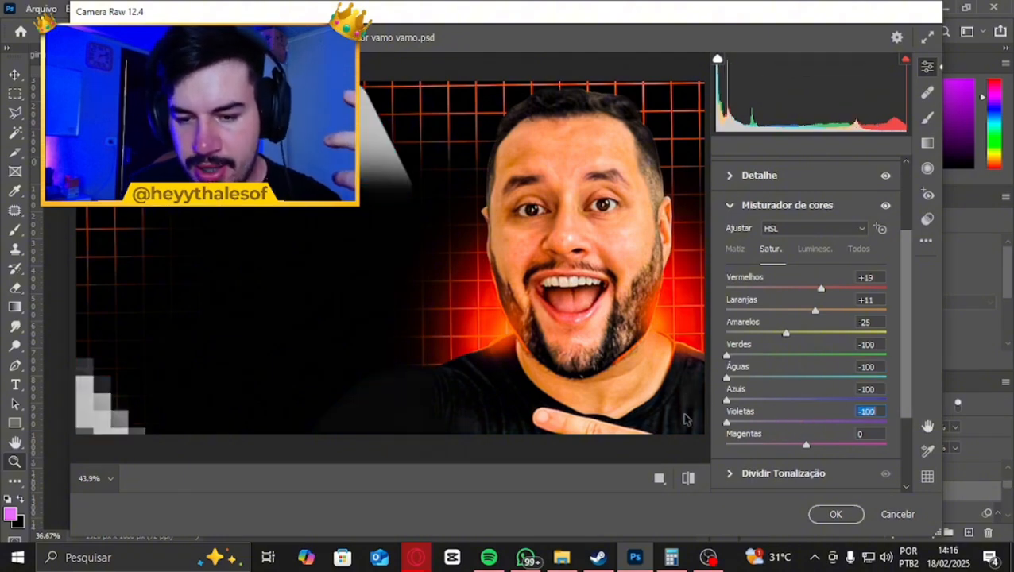
pyautogui.moveTo(805, 444); pyautogui.dragTo(711, 441)
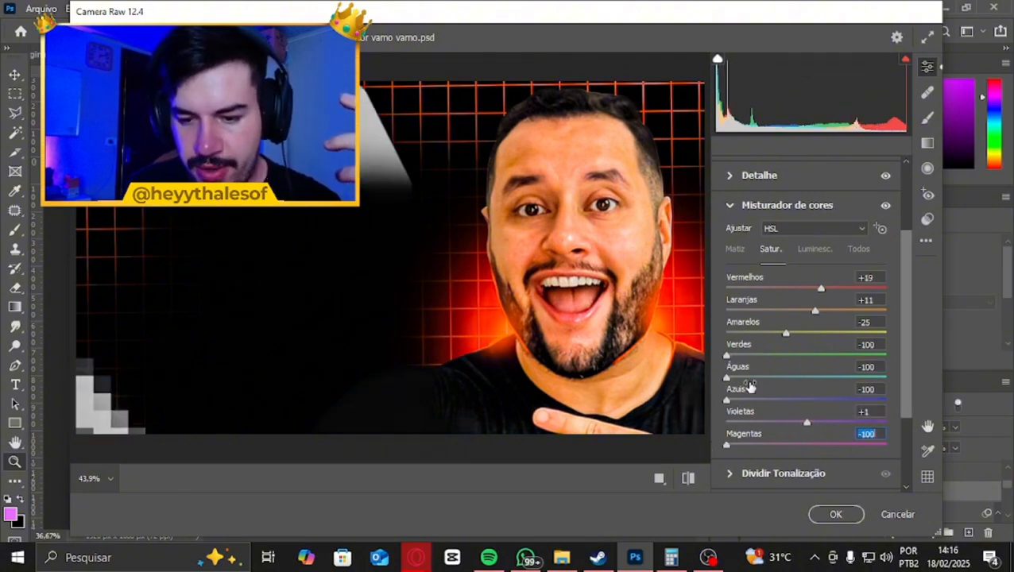
# Set saturation to -14 for Verdes, -1 for Águas, -4 for Azuis and +3 for Magentas, and compare with the default settings
pyautogui.moveTo(747, 382); pyautogui.dragTo(795, 356)
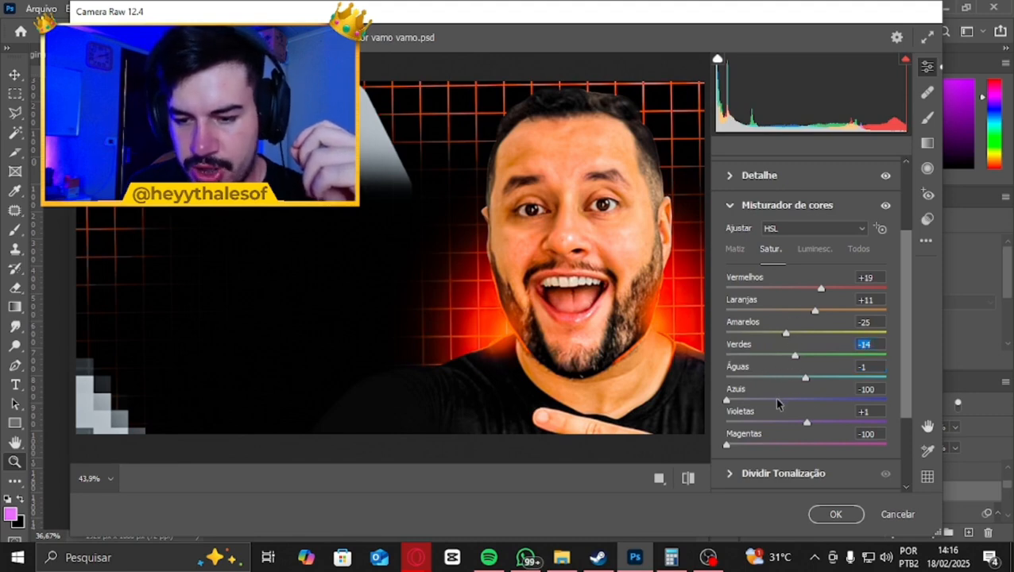
pyautogui.moveTo(774, 399); pyautogui.dragTo(803, 402)
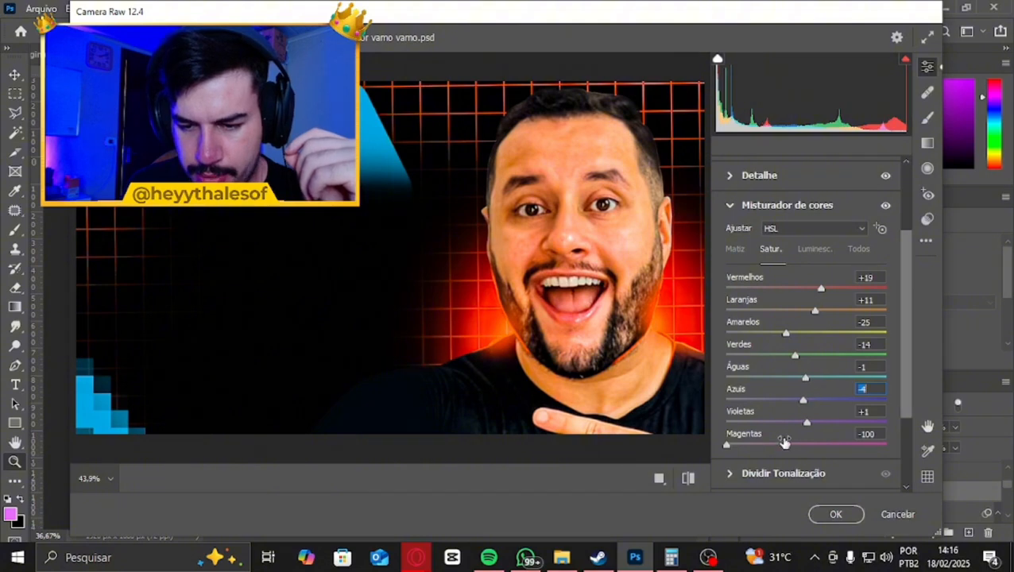
pyautogui.moveTo(783, 443); pyautogui.dragTo(808, 444)
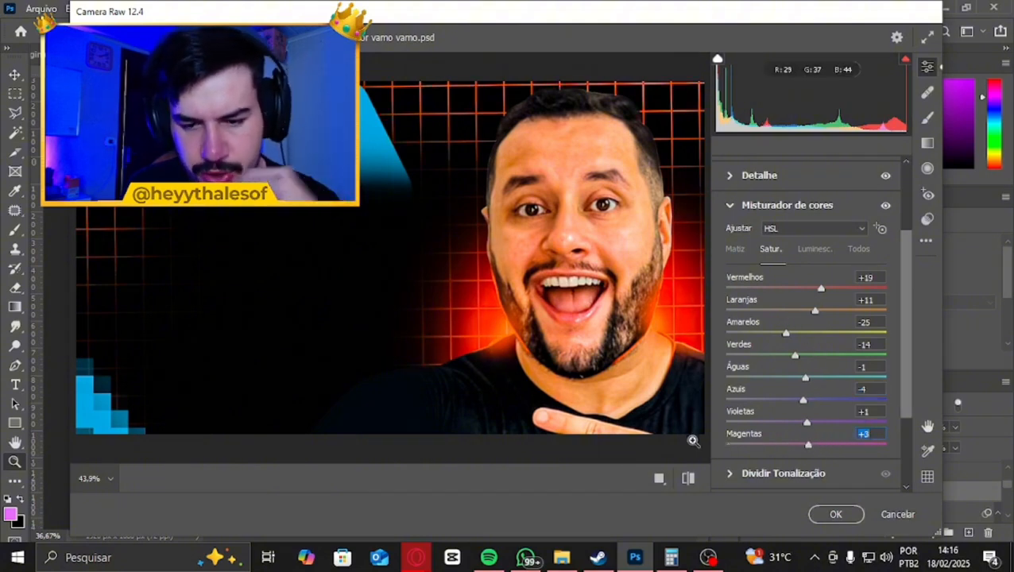
pyautogui.click(688, 480)
pyautogui.click(688, 480)
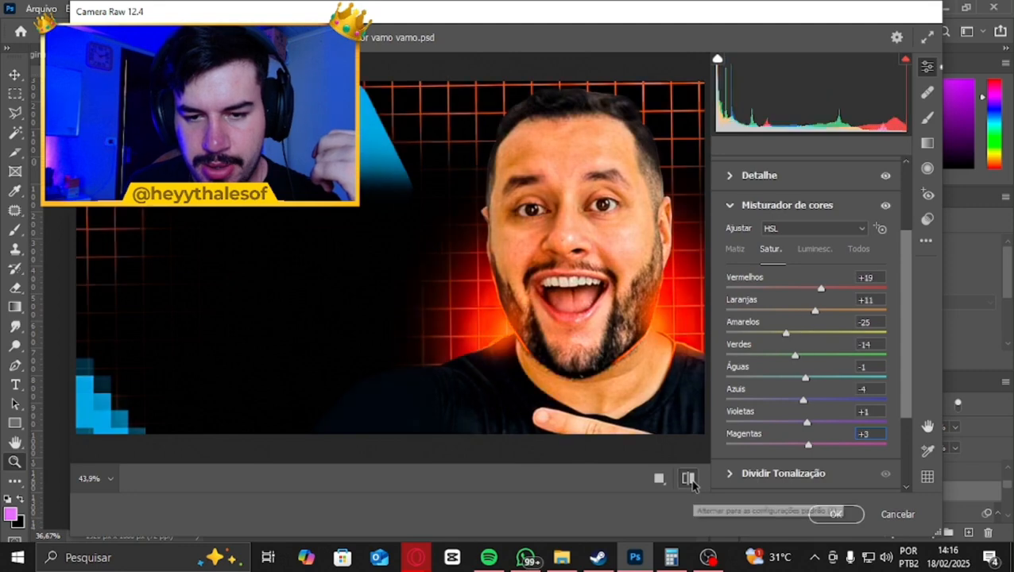
# Add film grain to the image in the Efeitos section with Granulado at 26
pyautogui.scroll(-3, 812, 347)
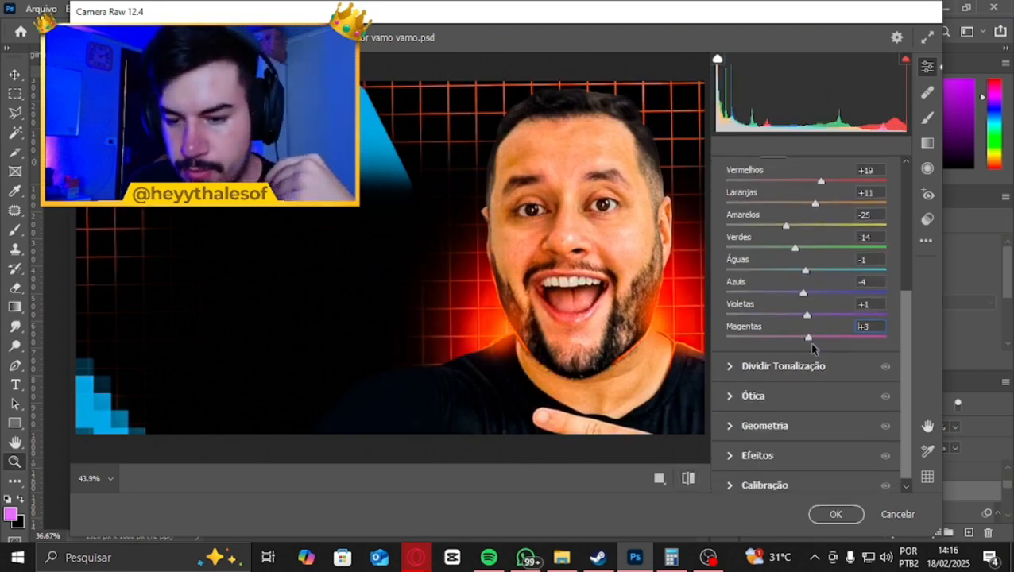
pyautogui.scroll(-1, 740, 370)
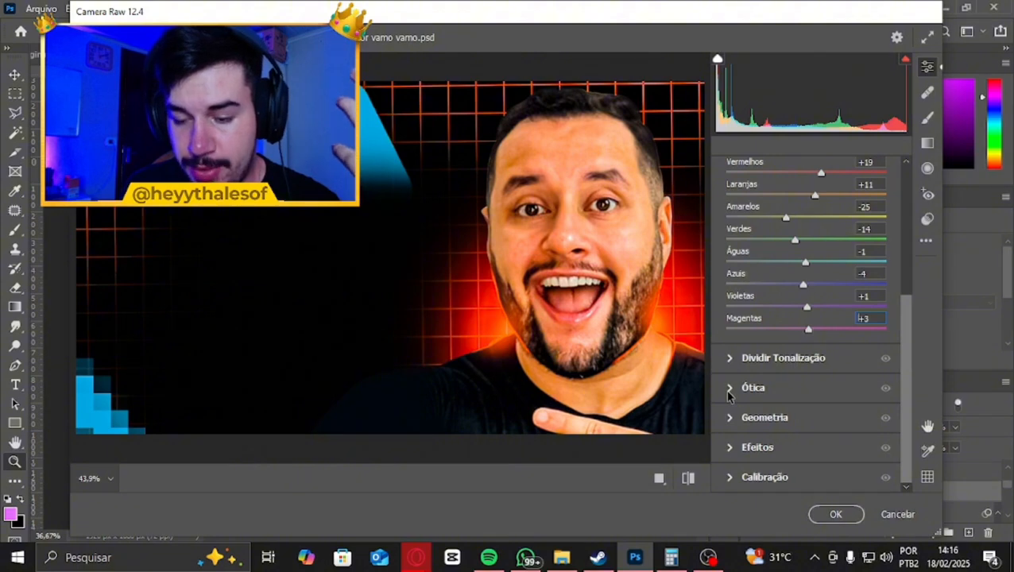
pyautogui.click(737, 445)
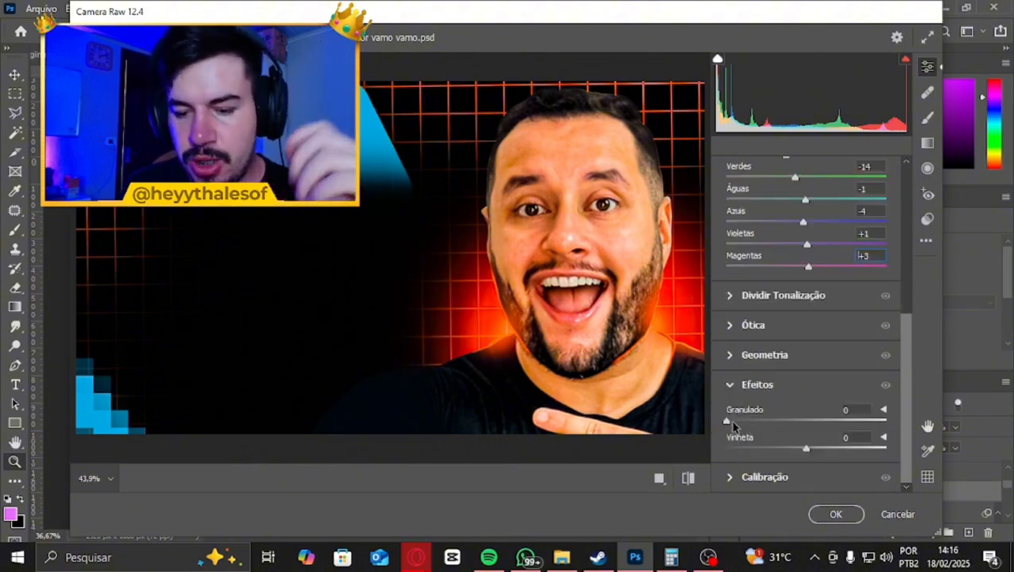
pyautogui.moveTo(731, 425); pyautogui.dragTo(768, 427)
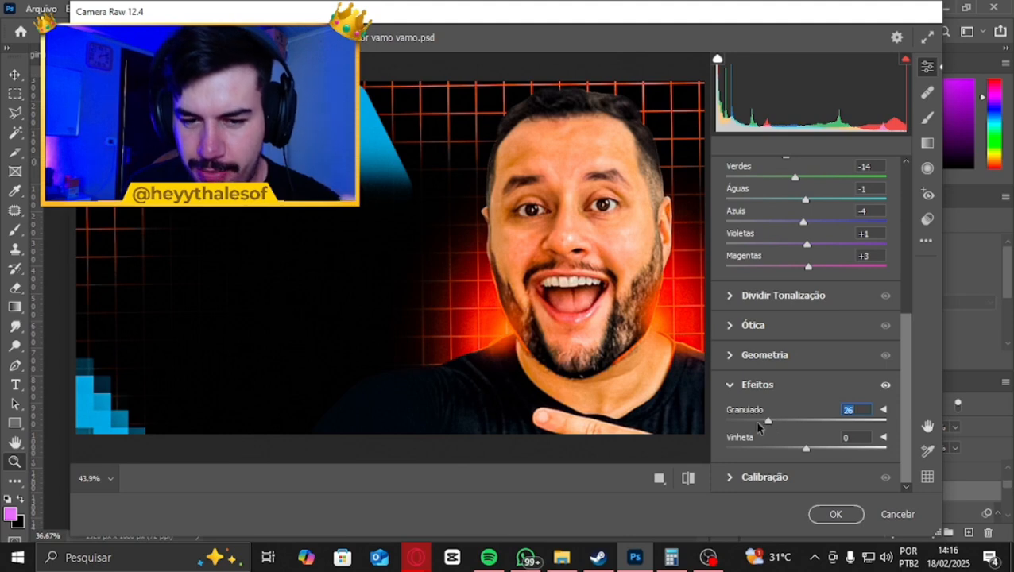
pyautogui.click(748, 386)
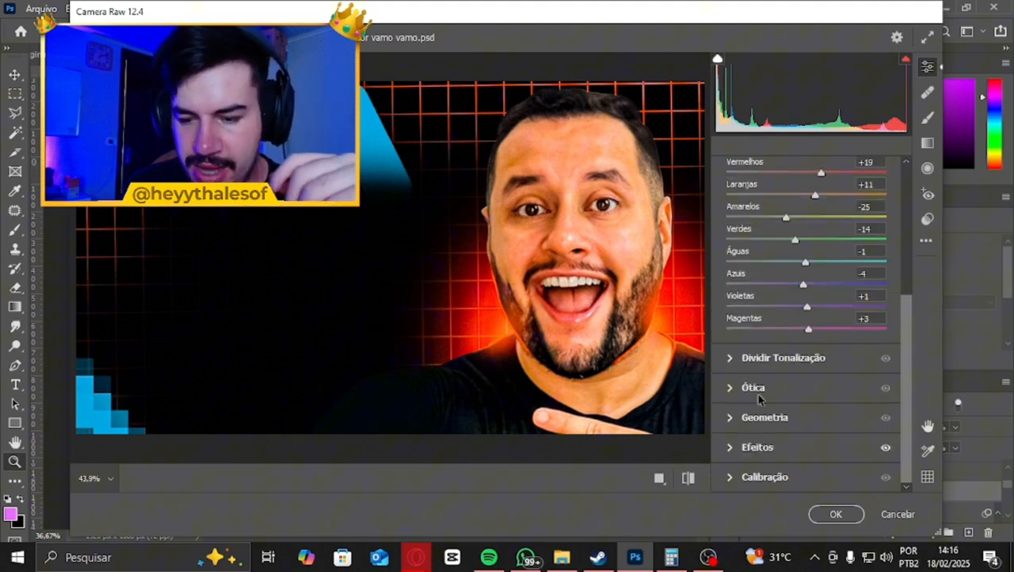
# Calibrate Vermelho Primário with Matiz at +1 and Saturação at +3, compare with the defaults, and apply the Camera Raw filter
pyautogui.click(763, 476)
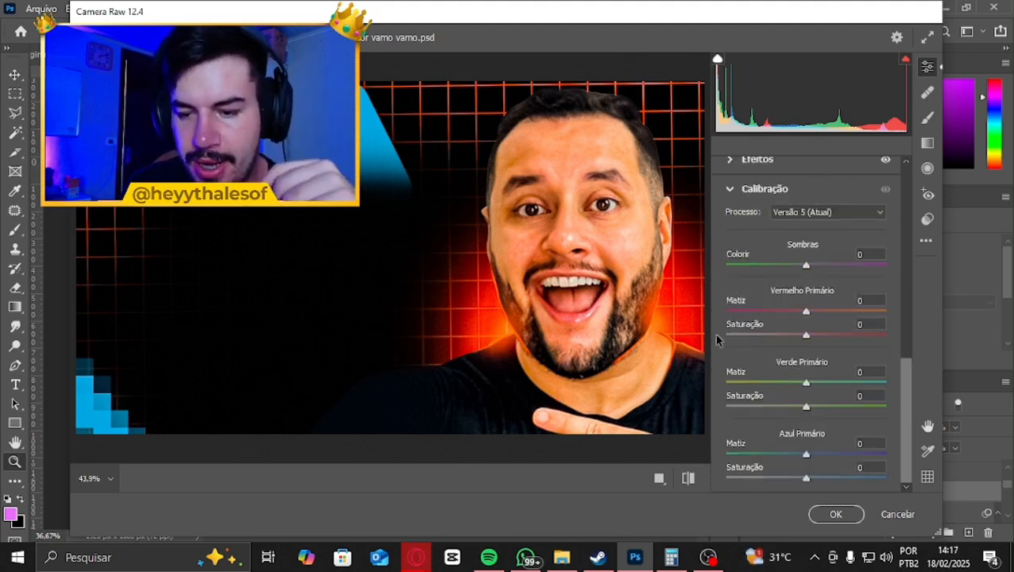
pyautogui.moveTo(806, 334)
pyautogui.mouseDown()
pyautogui.moveTo(823, 337)
pyautogui.moveTo(772, 338)
pyautogui.moveTo(801, 343)
pyautogui.moveTo(808, 334)
pyautogui.moveTo(789, 317)
pyautogui.moveTo(809, 316)
pyautogui.mouseUp()
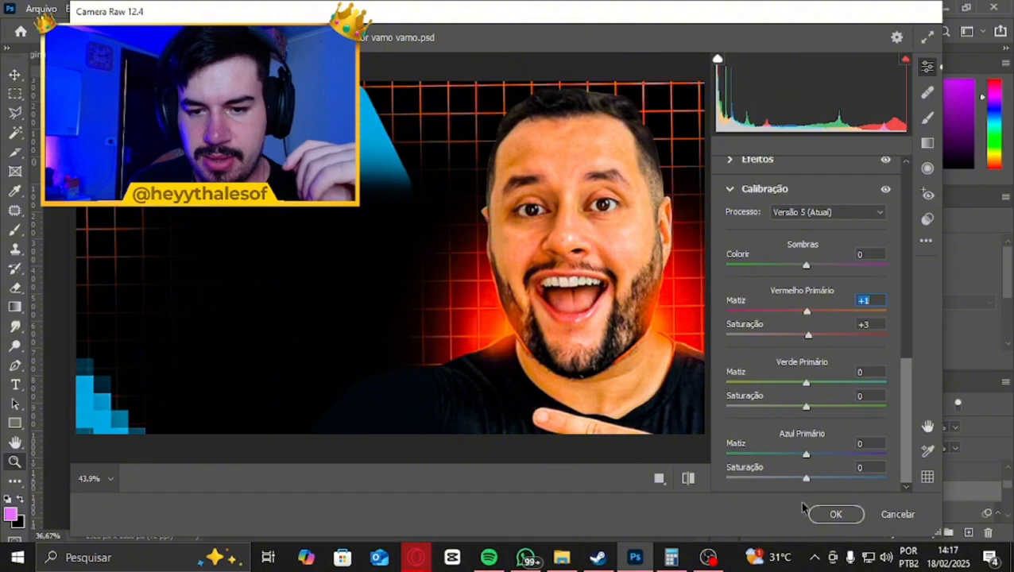
pyautogui.click(692, 482)
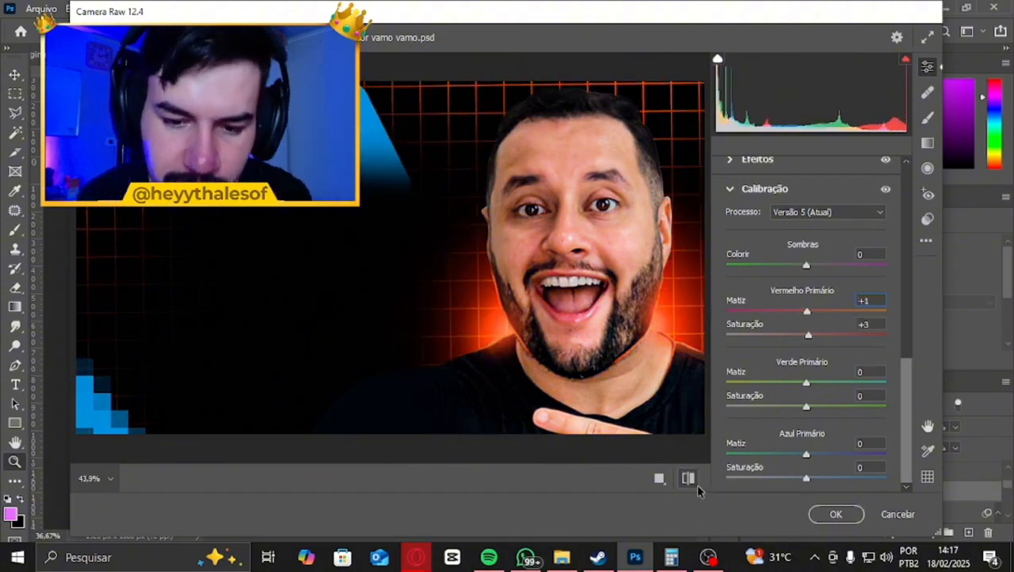
pyautogui.click(696, 487)
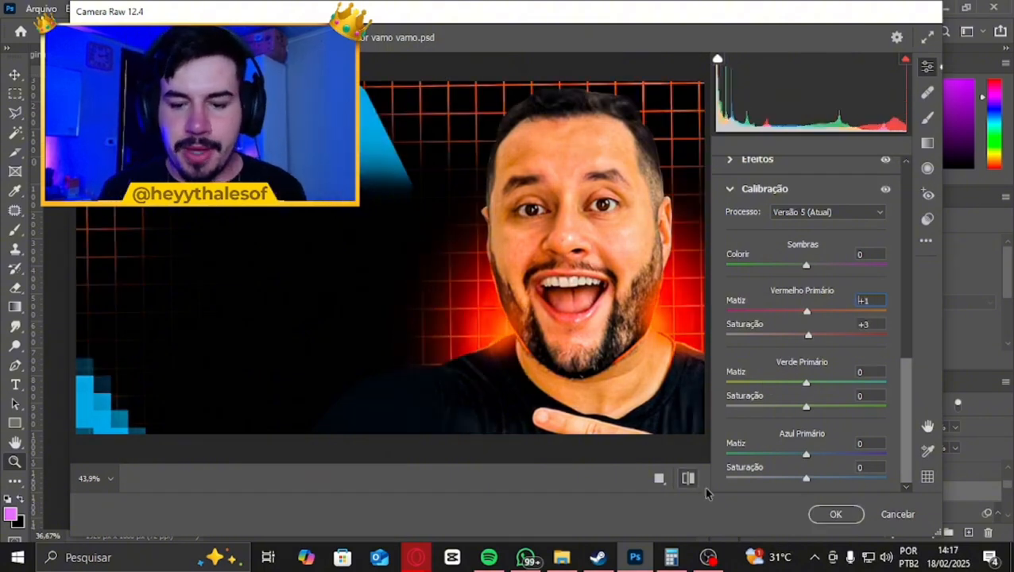
pyautogui.click(830, 514)
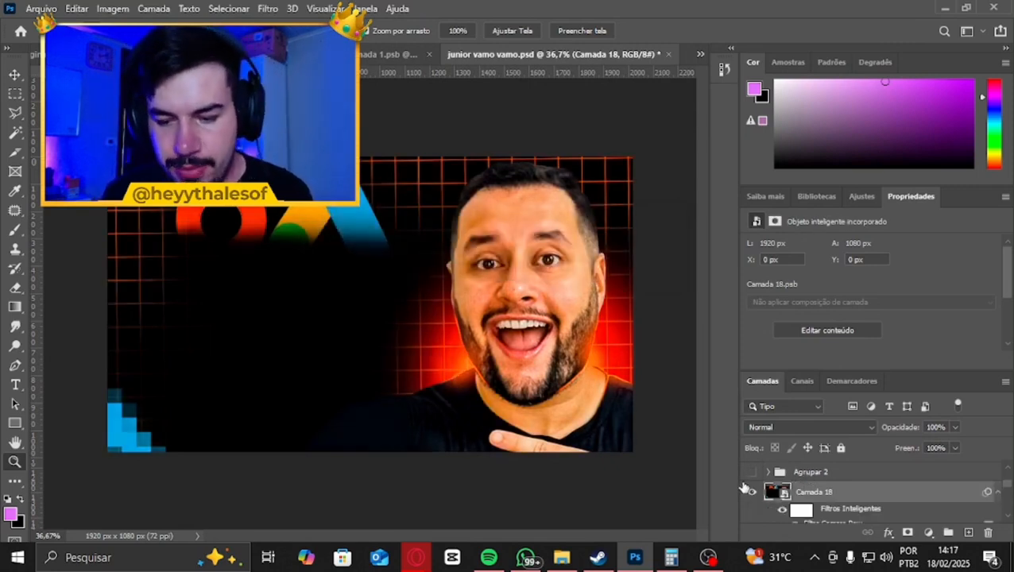
# Reopen the Camera Raw smart filter on Camada 18 to view its settings, and close it without changes
pyautogui.scroll(-1, 840, 508)
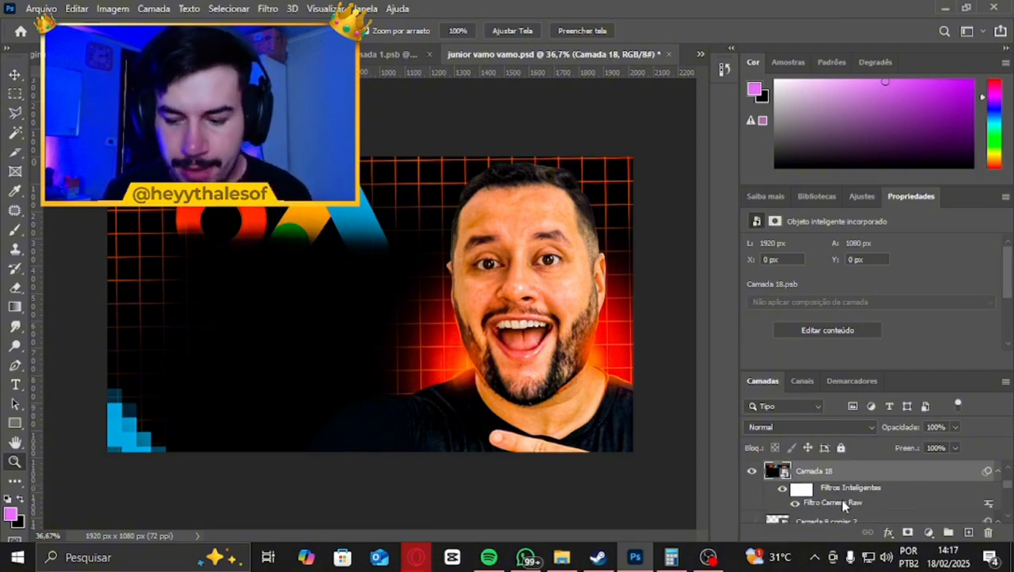
pyautogui.doubleClick(842, 502)
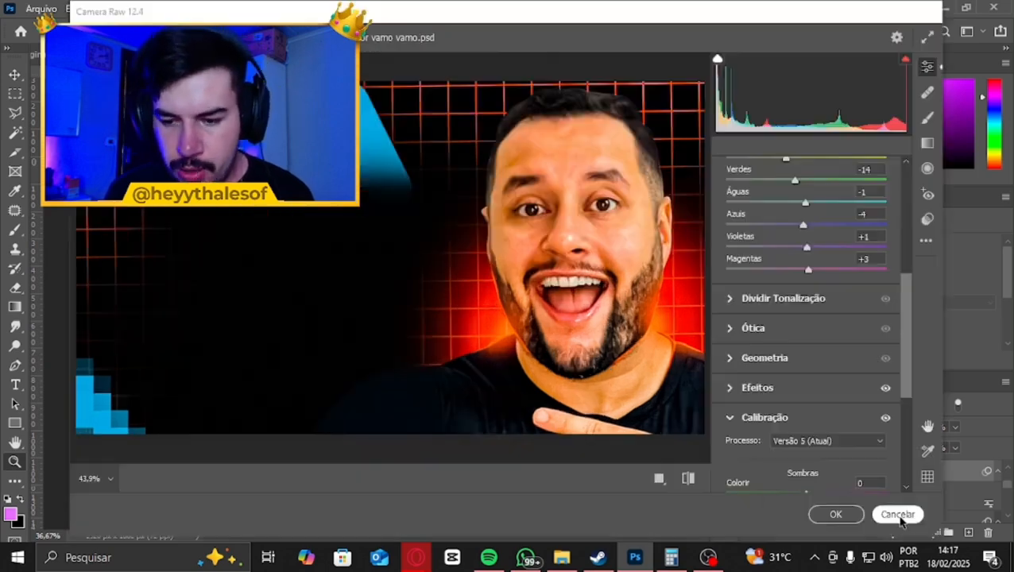
pyautogui.click(900, 516)
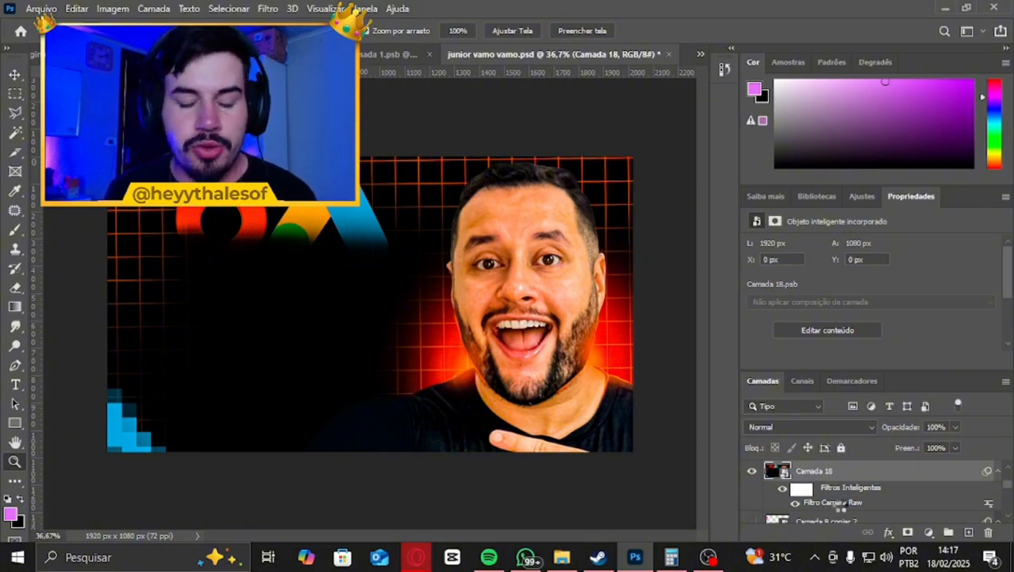
# Reopen the Camera Raw smart filter on Camada 18, set Saturação in the Básico section to +5, and apply the change
pyautogui.doubleClick(834, 503)
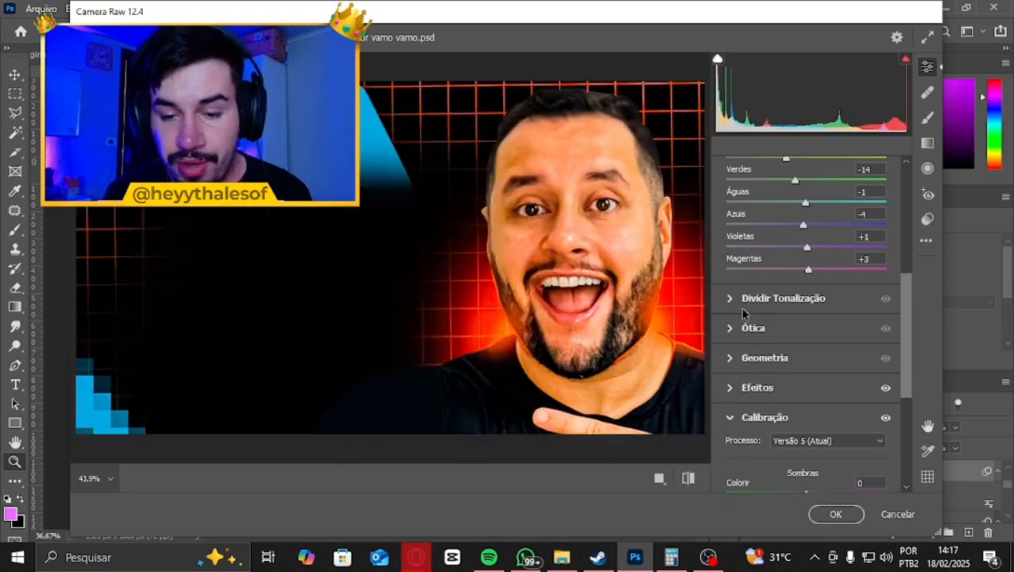
pyautogui.scroll(2, 805, 274)
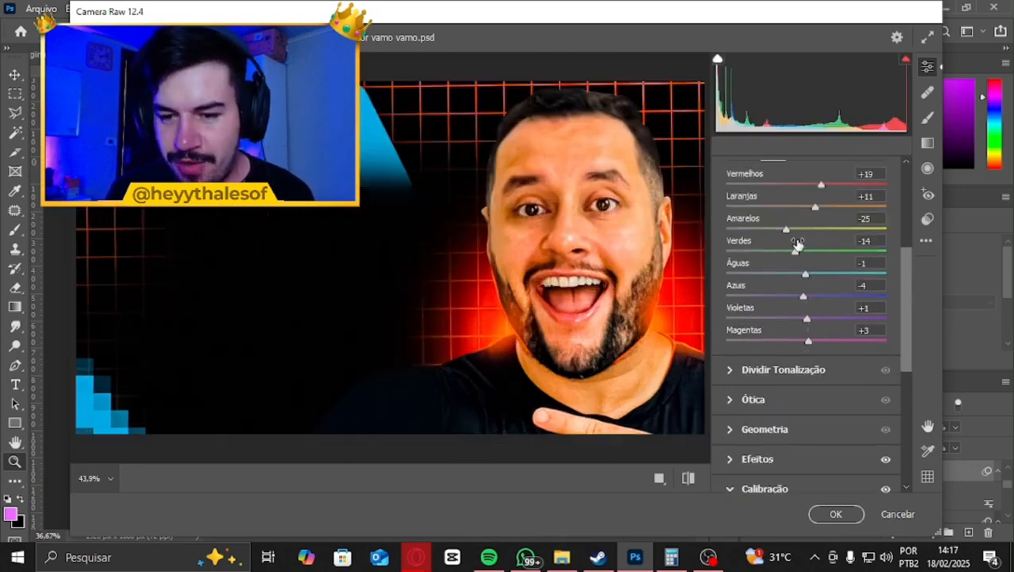
pyautogui.scroll(2, 795, 247)
pyautogui.scroll(2, 795, 247)
pyautogui.click(769, 244)
pyautogui.scroll(2, 774, 234)
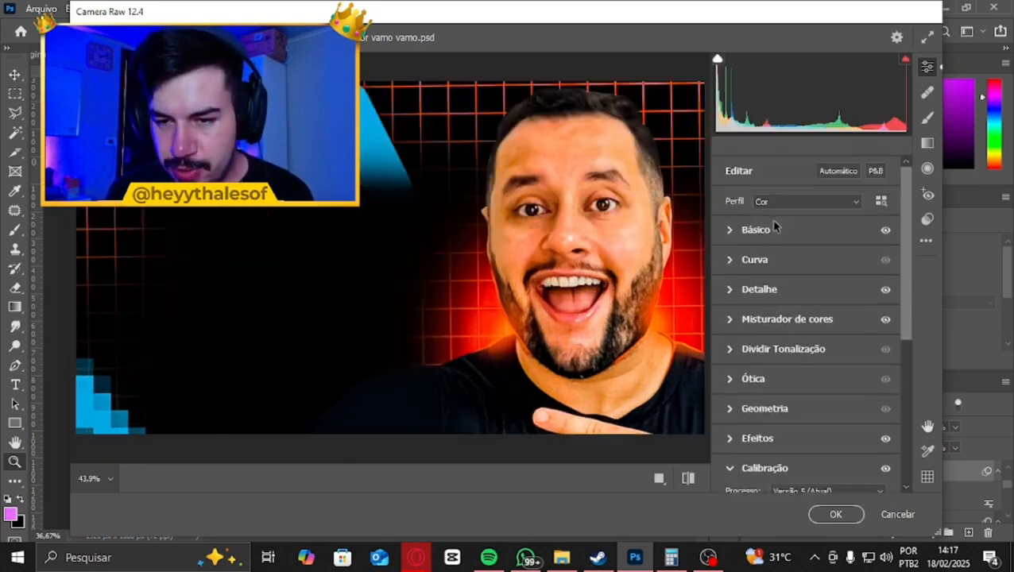
pyautogui.click(773, 232)
pyautogui.scroll(-3, 794, 399)
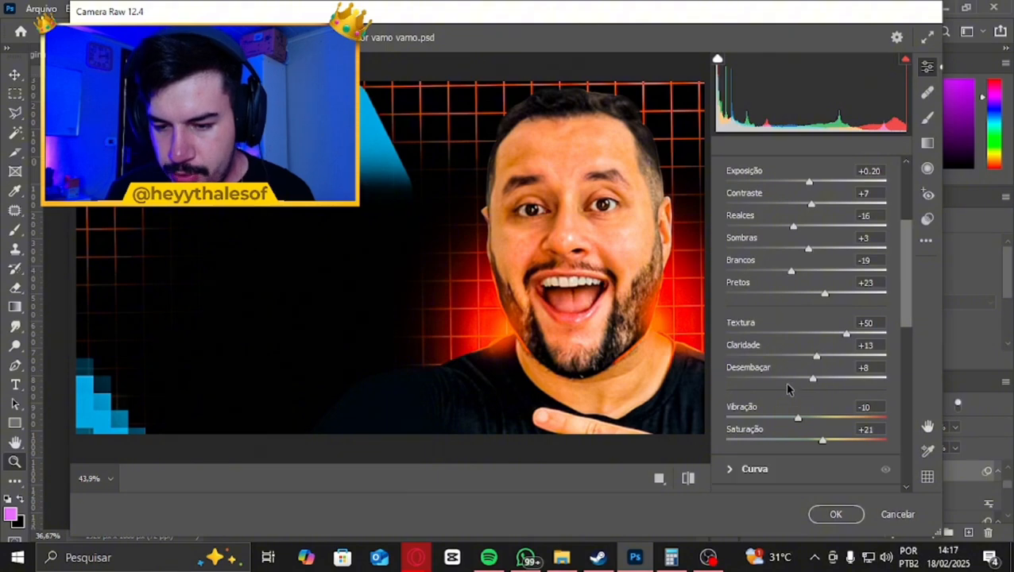
pyautogui.moveTo(825, 442); pyautogui.dragTo(810, 442)
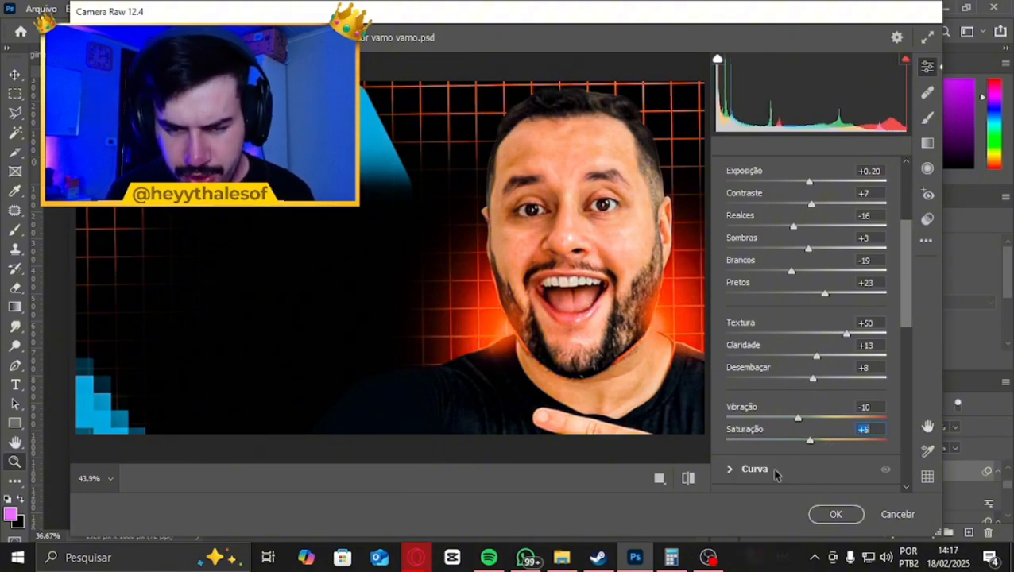
pyautogui.click(832, 512)
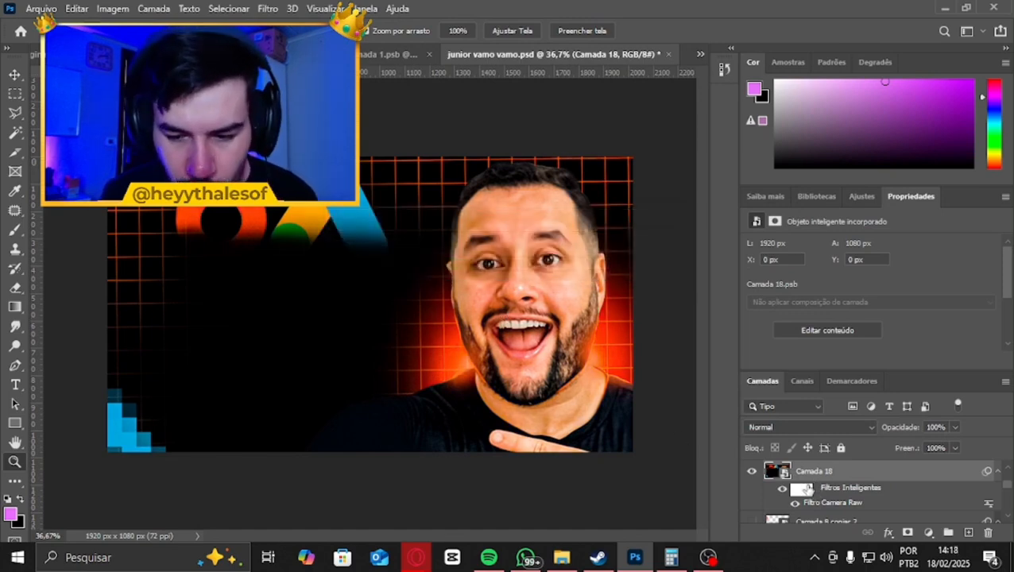
# Toggle the Camera Raw smart filter on Camada 18 off and on to compare the thumbnail before and after, including at reduced size
pyautogui.click(795, 506)
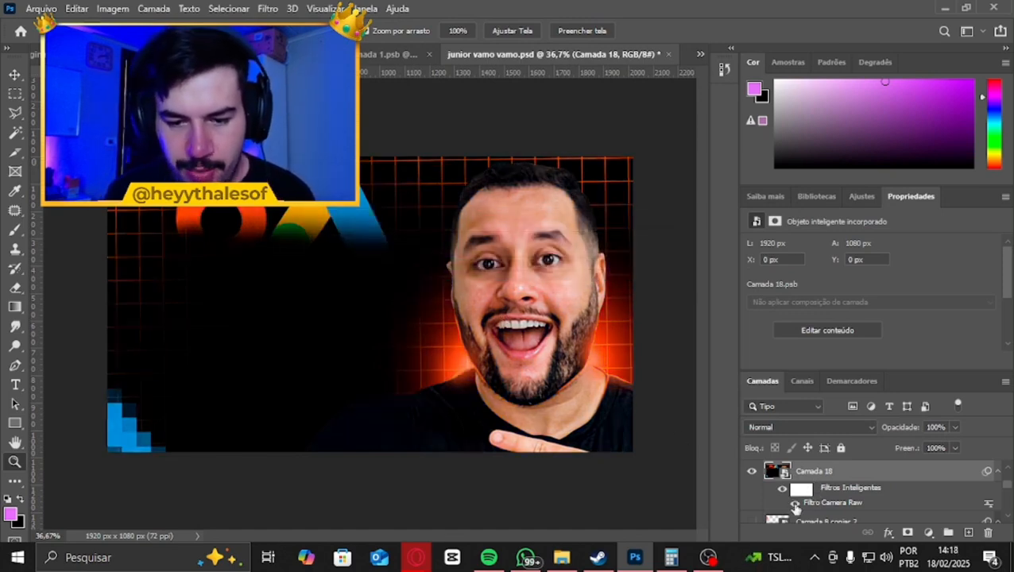
pyautogui.click(794, 505)
pyautogui.scroll(-11, 478, 291)
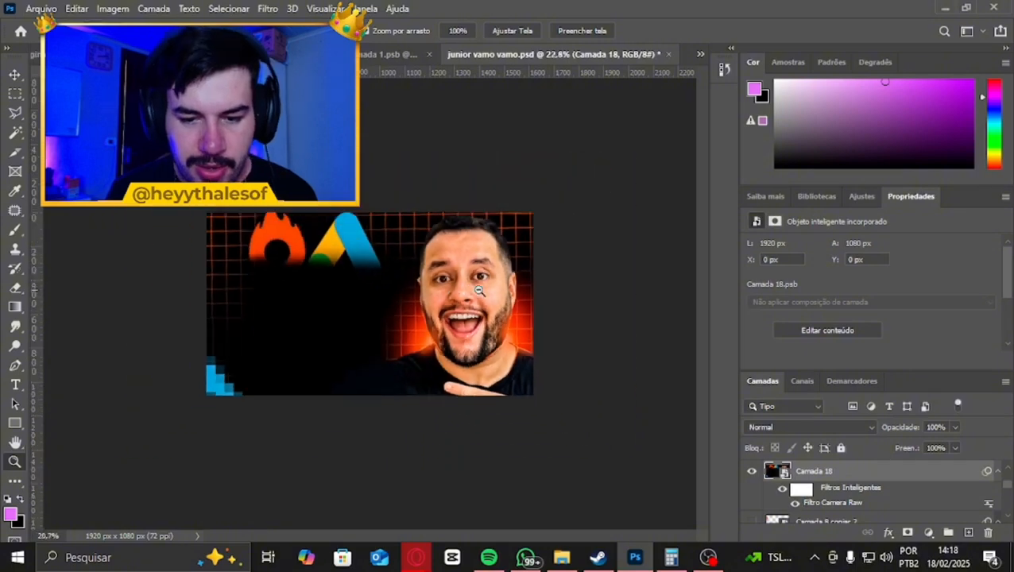
pyautogui.scroll(11, 480, 314)
pyautogui.scroll(-5, 482, 317)
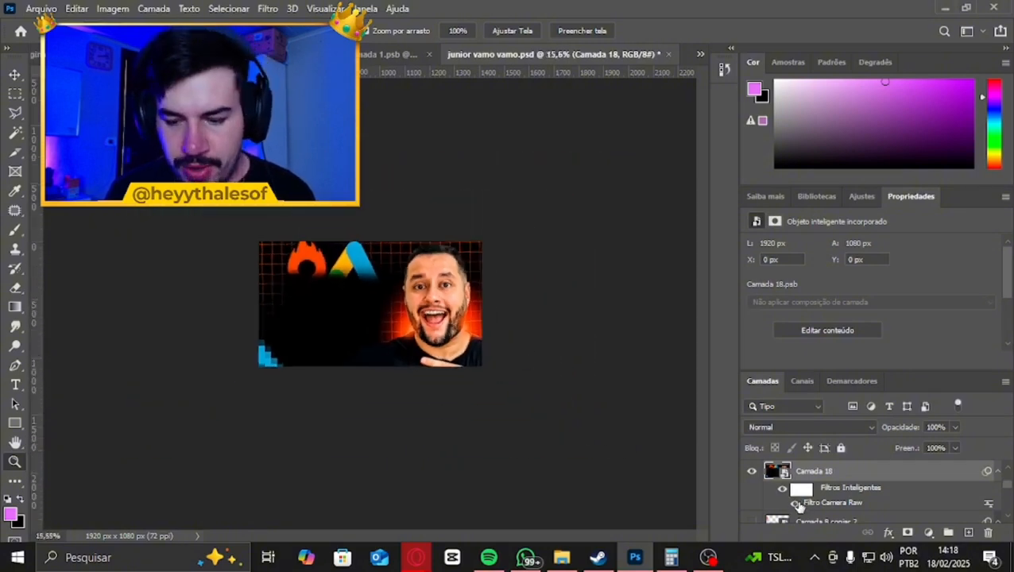
pyautogui.click(794, 504)
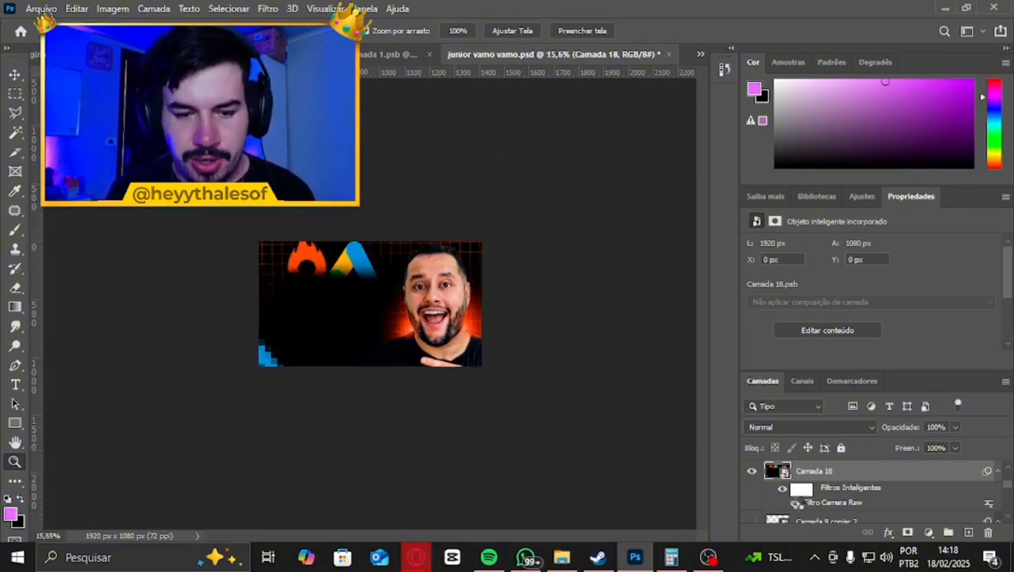
pyautogui.click(794, 503)
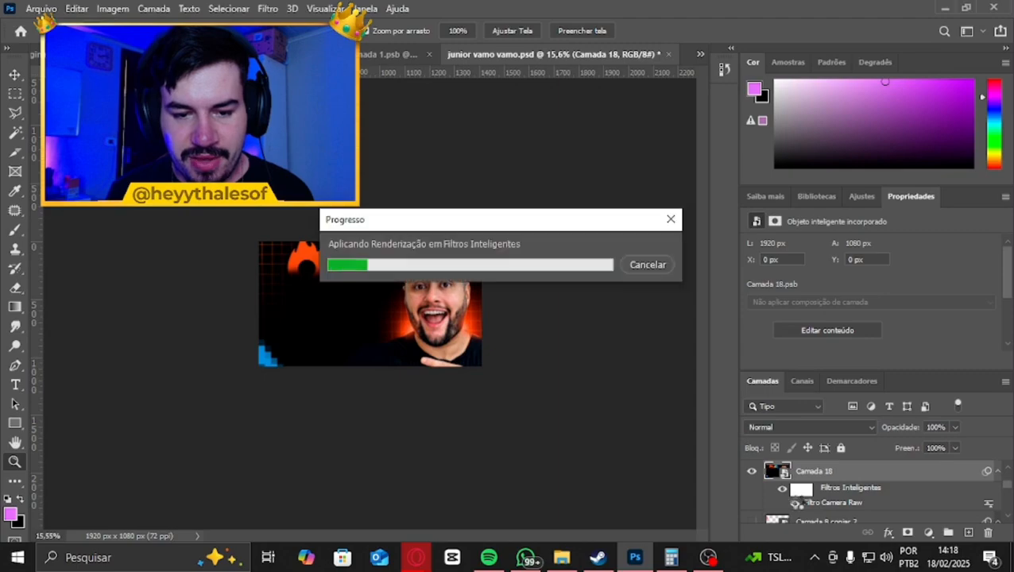